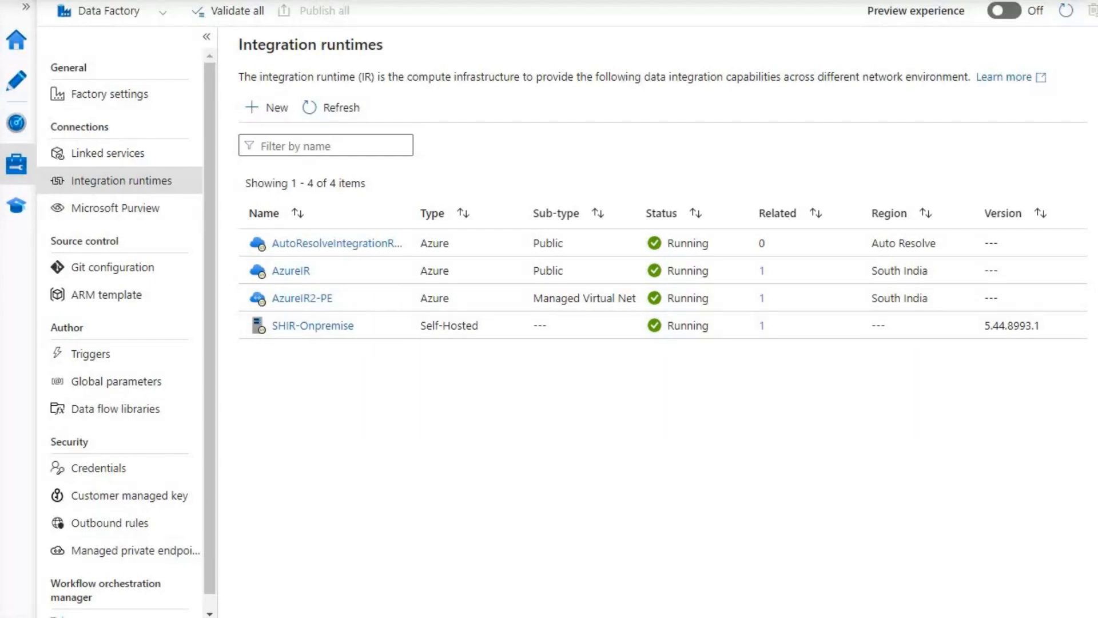
# Step: View the settings of the SHIR-Onpremise integration runtime and close them without changes
pyautogui.click(312, 325)
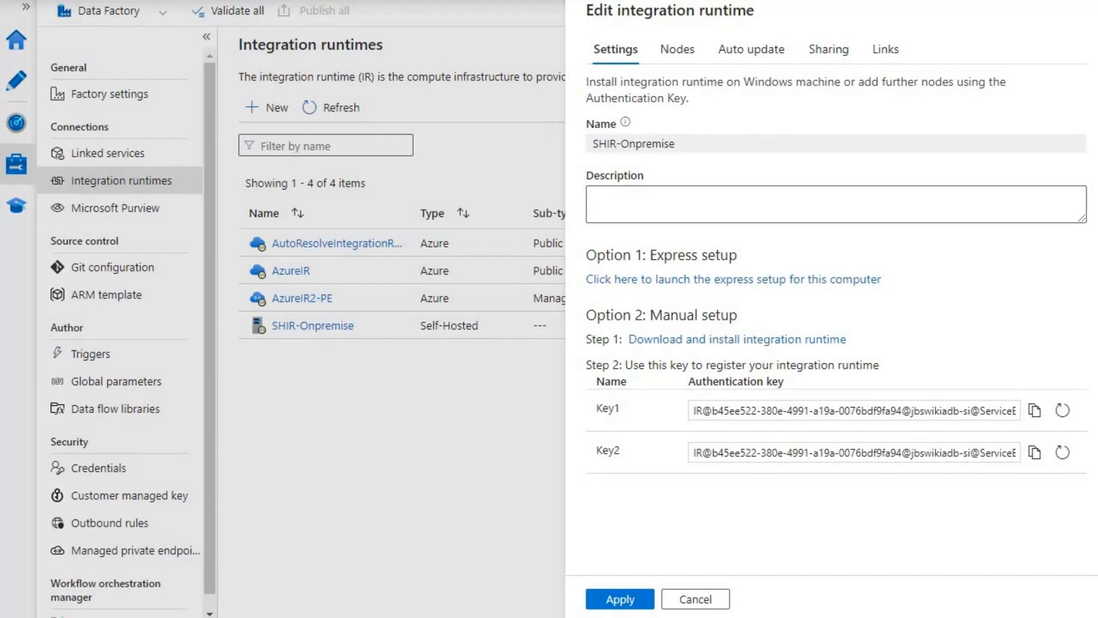
pyautogui.click(696, 599)
# Step: Review the connection settings of the linked services jbadbstorageaccount_source_target and SHIR1_on_prem_SQLServer
pyautogui.click(108, 153)
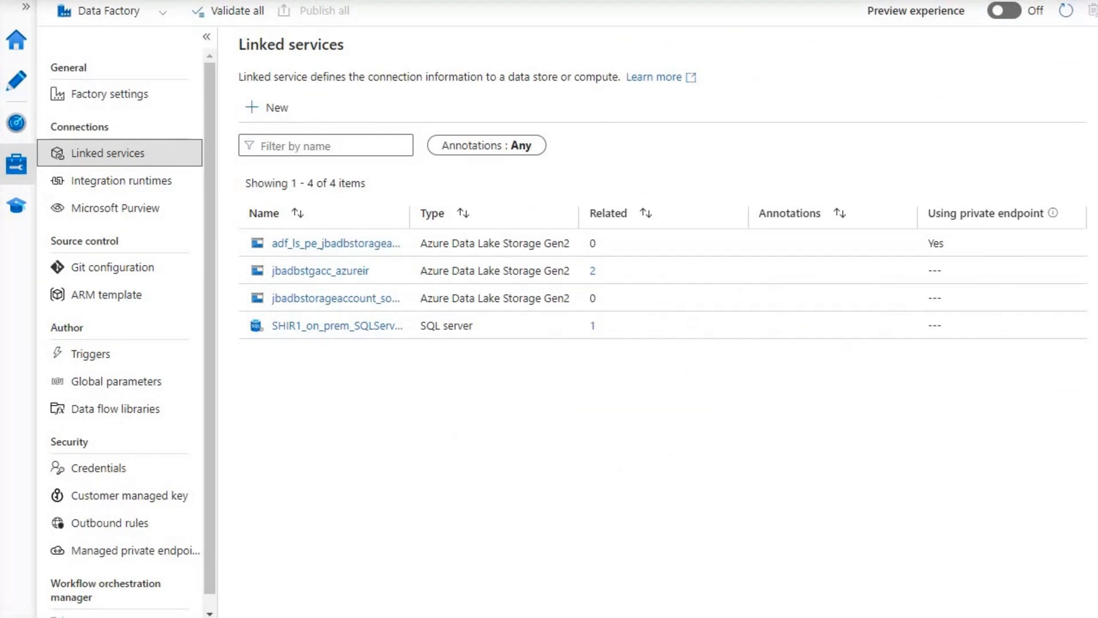
pyautogui.moveTo(410, 213); pyautogui.dragTo(497, 223)
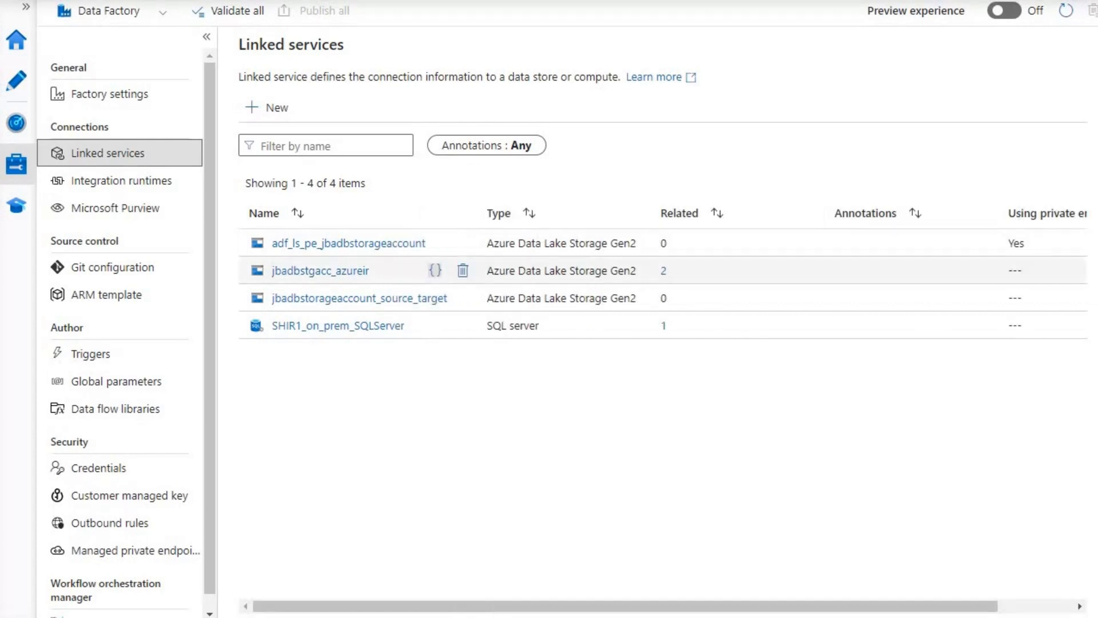
pyautogui.click(343, 298)
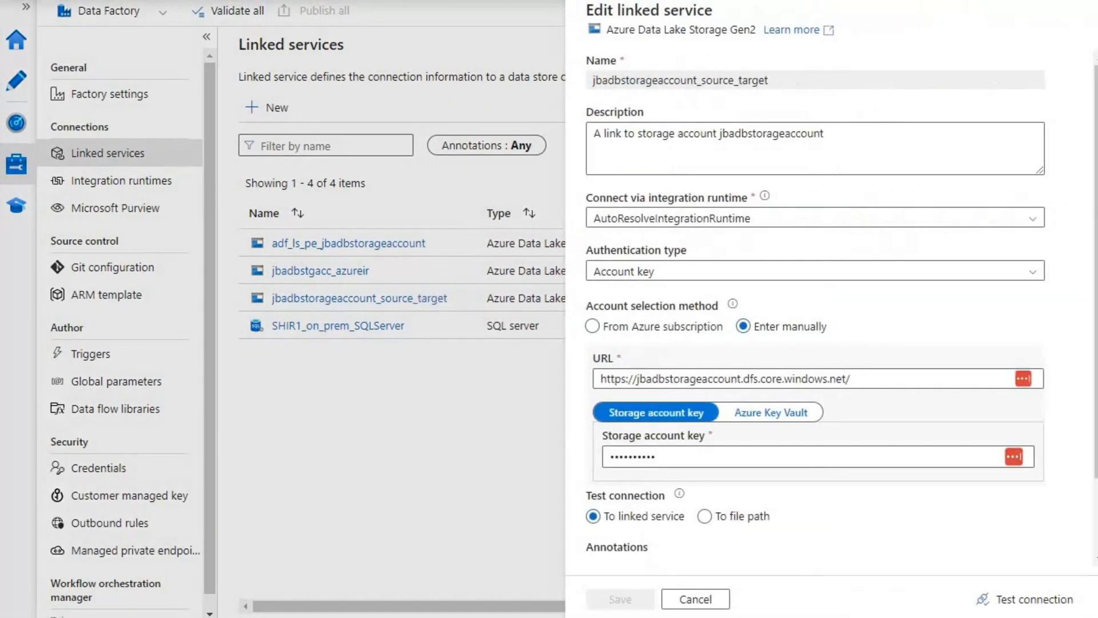
pyautogui.click(696, 599)
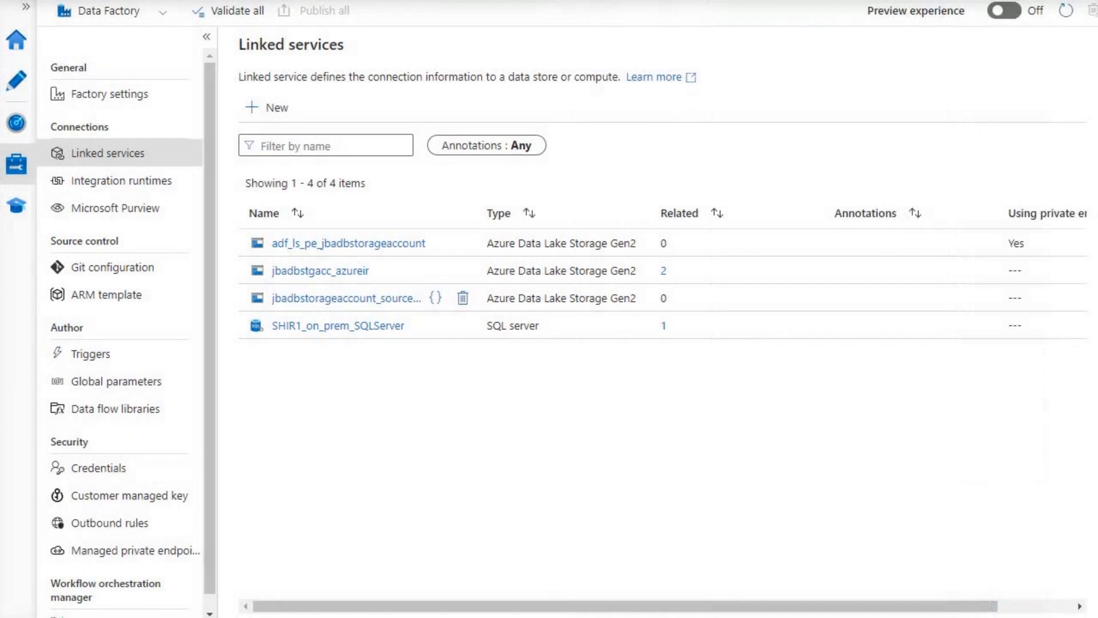
pyautogui.click(337, 326)
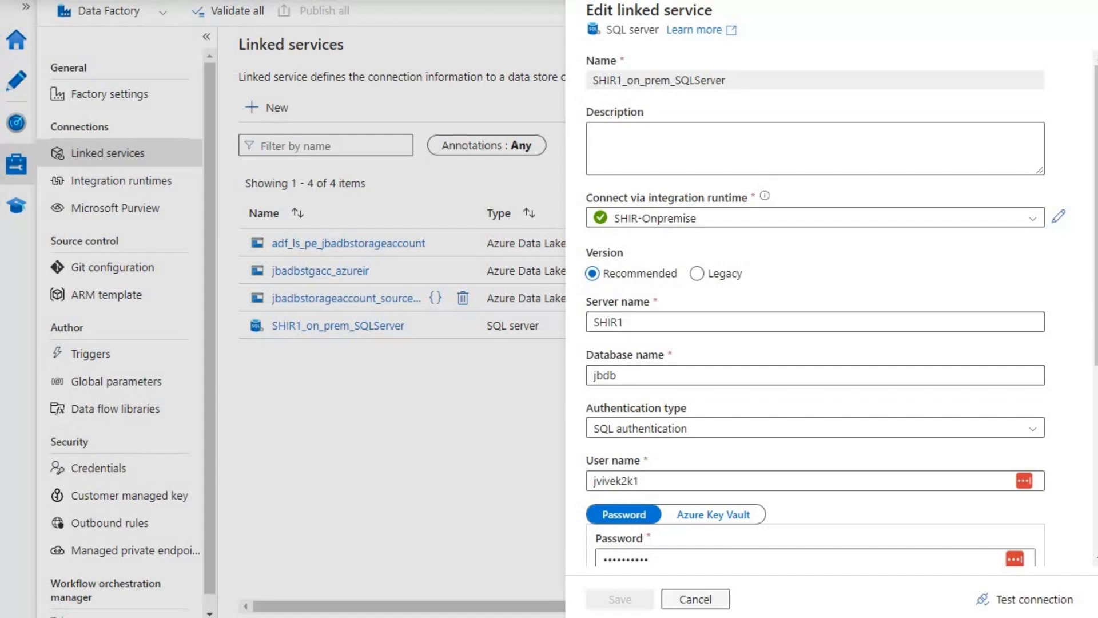
pyautogui.click(696, 599)
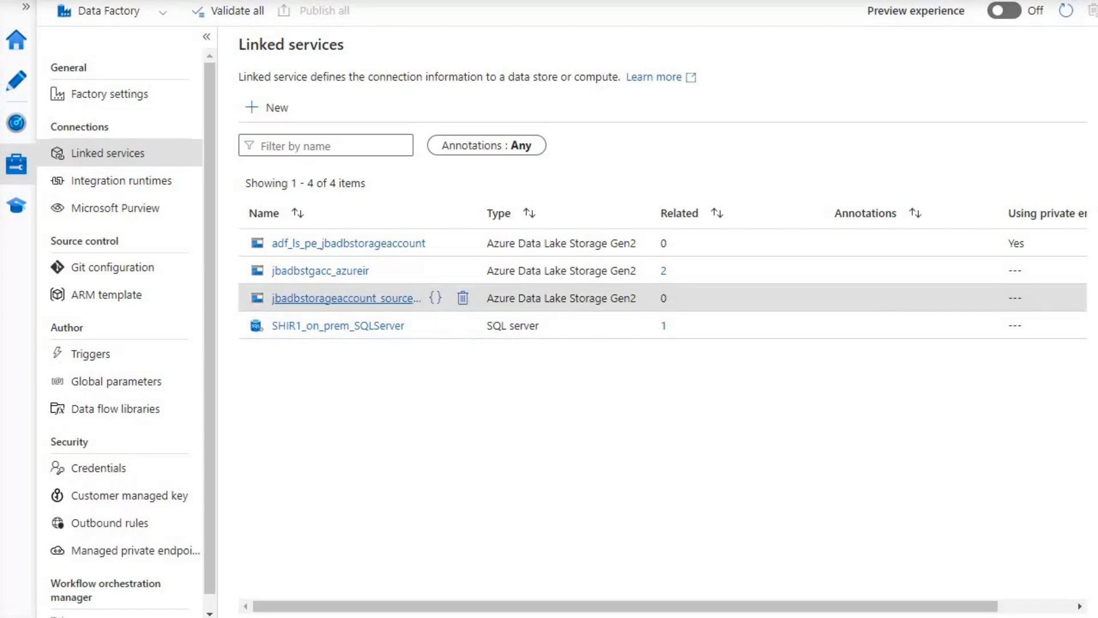
# Step: Test the connection of the jbadbstorageaccount_source_target linked service through the SHIR-Onpremise integration runtime
pyautogui.click(346, 298)
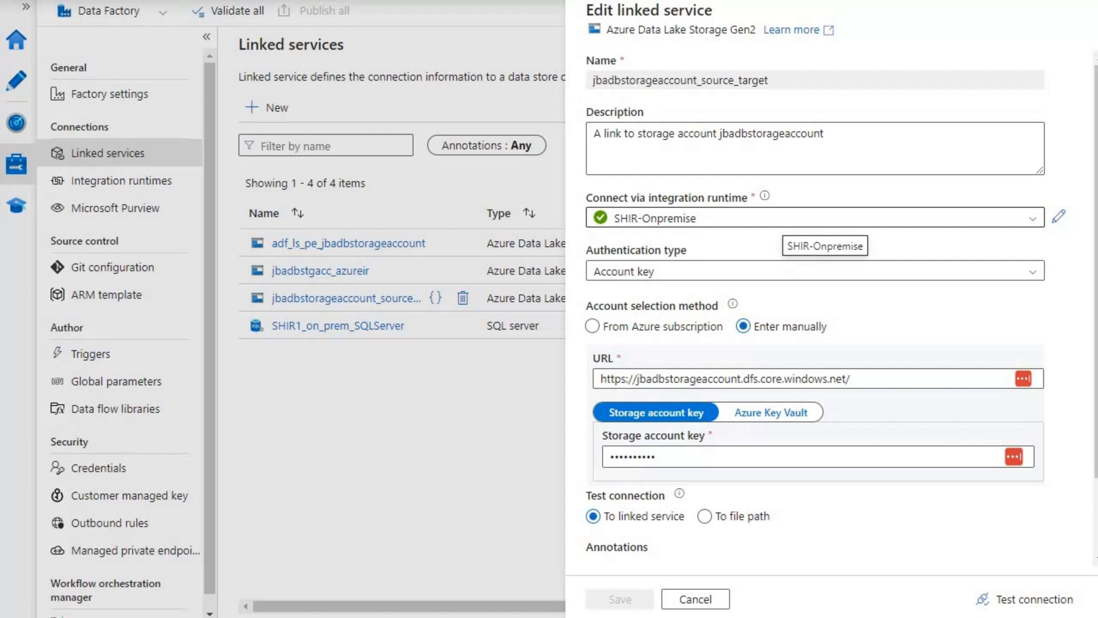
pyautogui.scroll(-3, 824, 246)
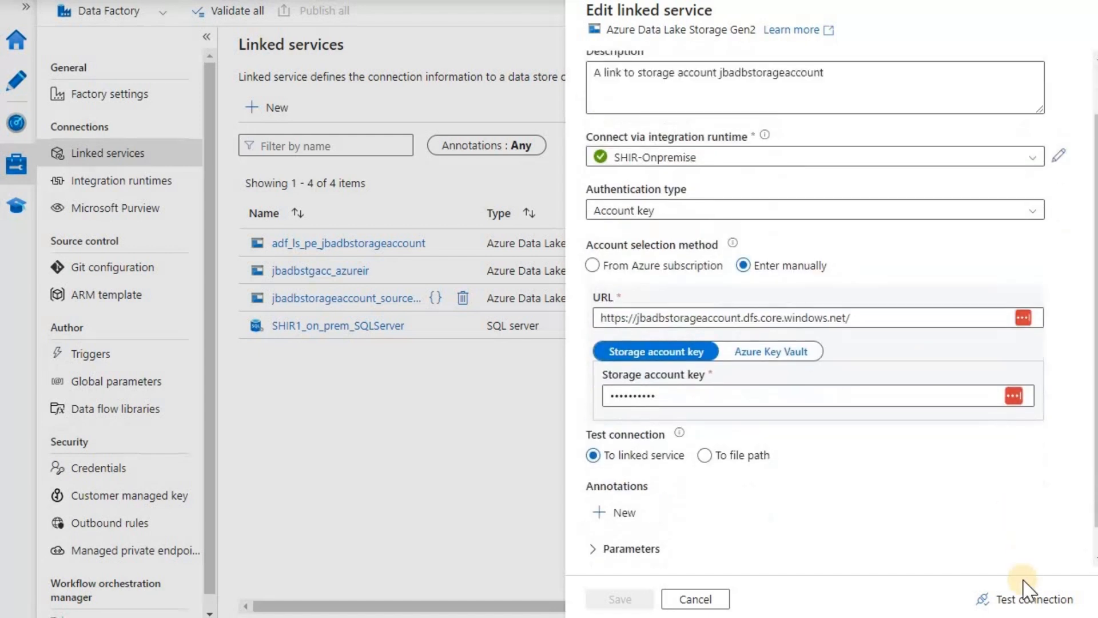
pyautogui.click(1021, 599)
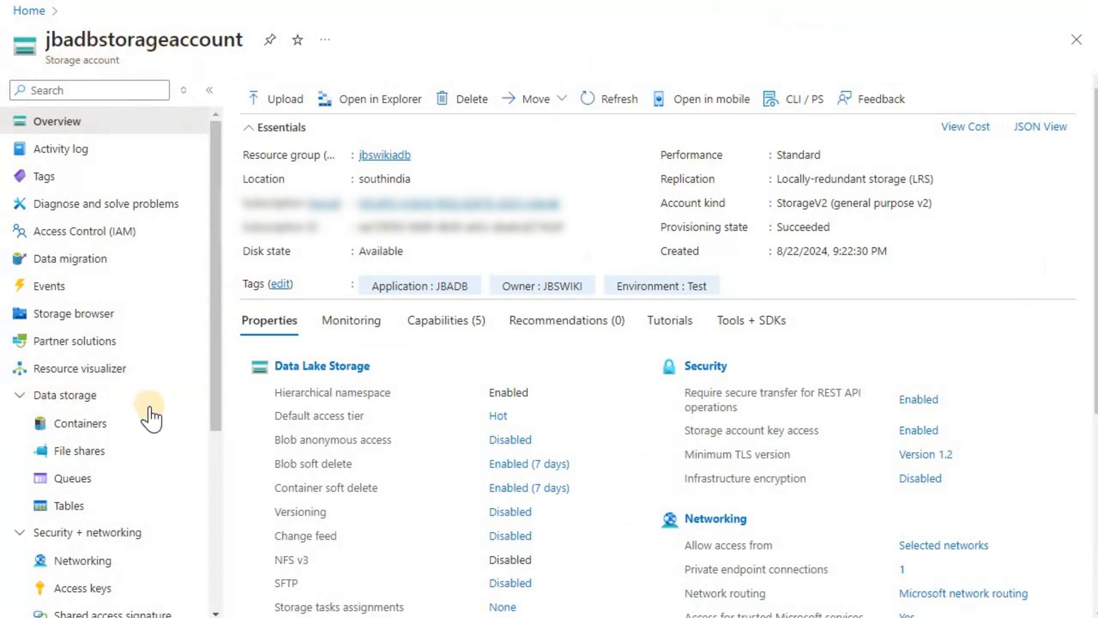
# Step: Start a new private endpoint in the networking settings of storage account jbadbstorageaccount and name it pe-jbadbstorageaccount-adf-shir-ls
pyautogui.click(107, 561)
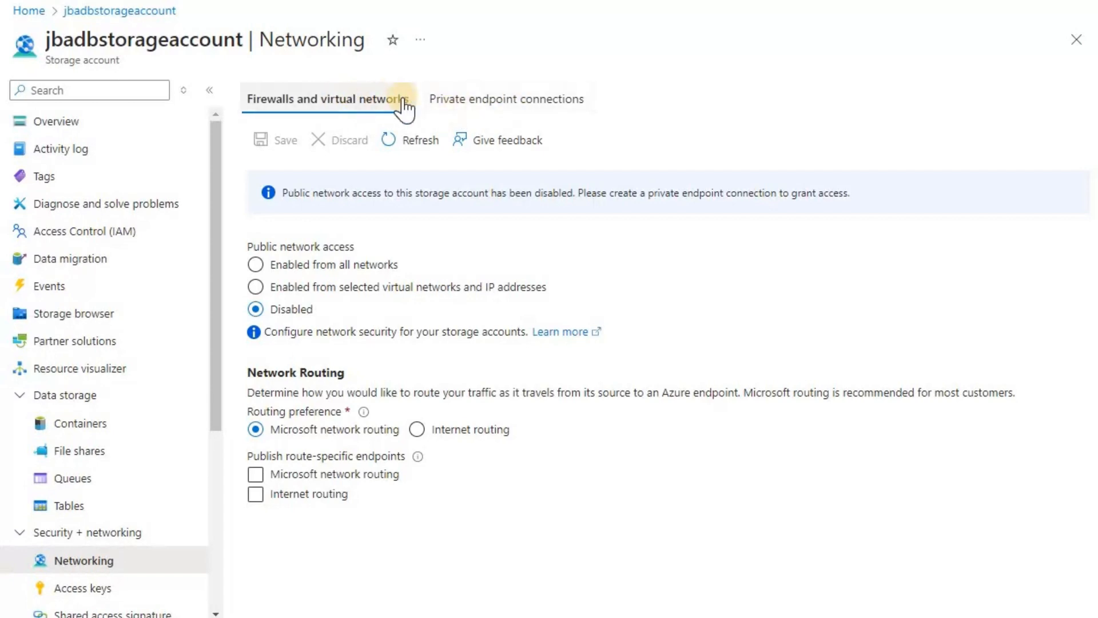
pyautogui.click(487, 106)
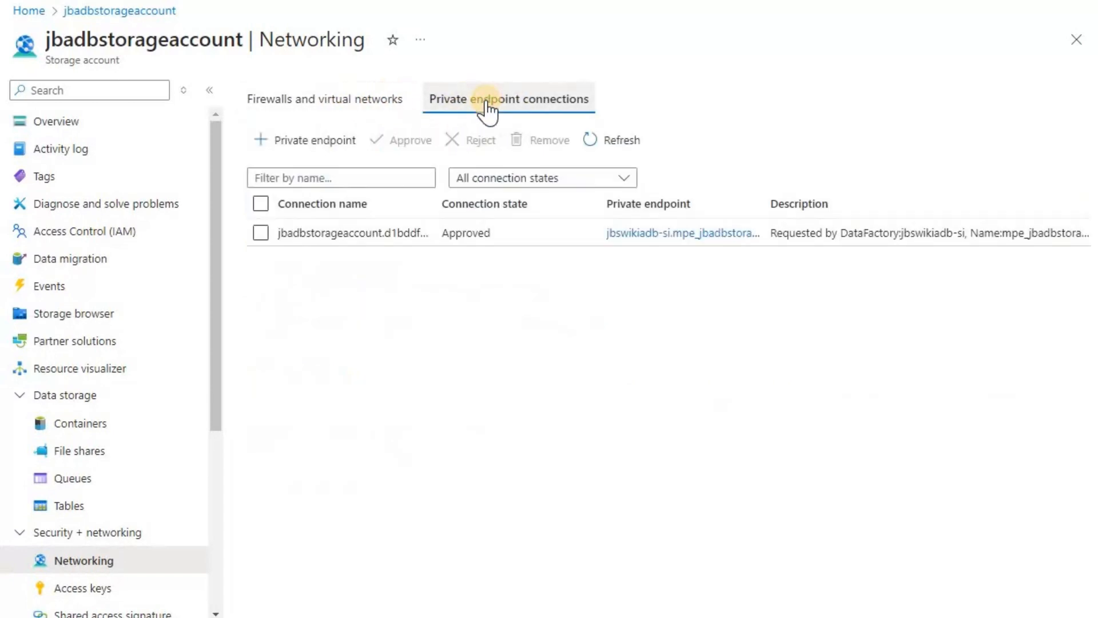
pyautogui.click(310, 150)
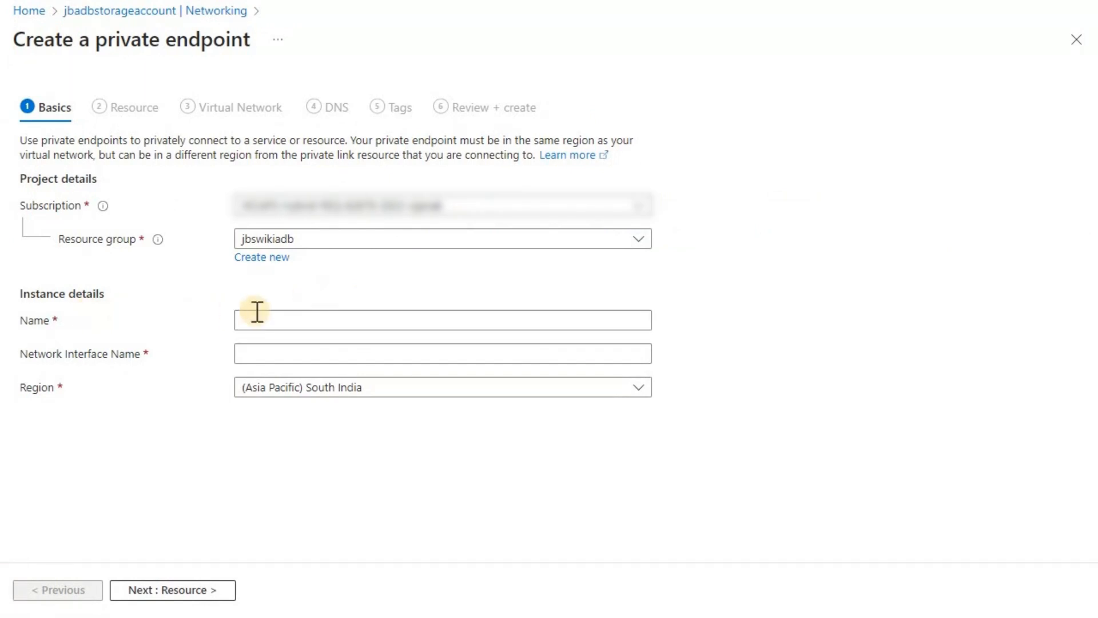
pyautogui.click(287, 314)
pyautogui.click(287, 314)
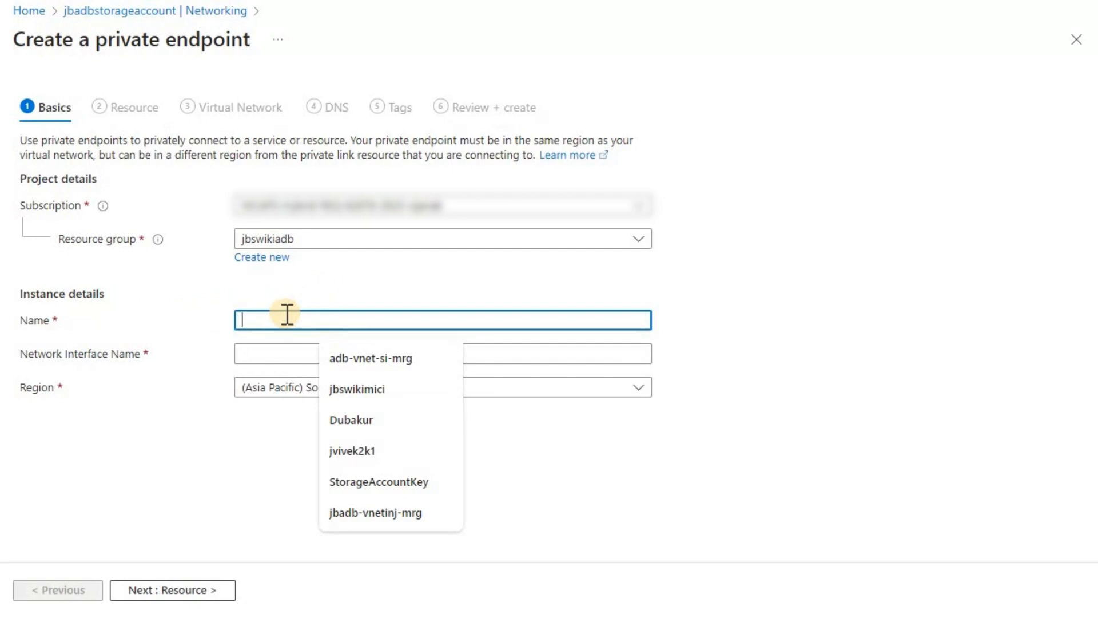
pyautogui.write('pe-jbadbstorageaccount')
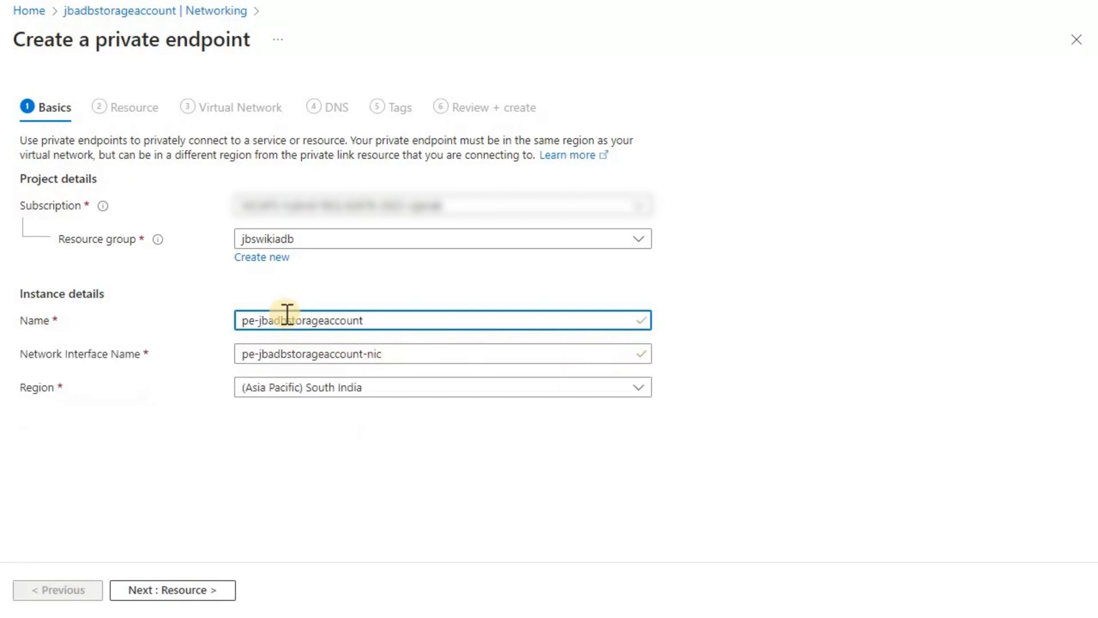
pyautogui.write('adf-shir-ls')
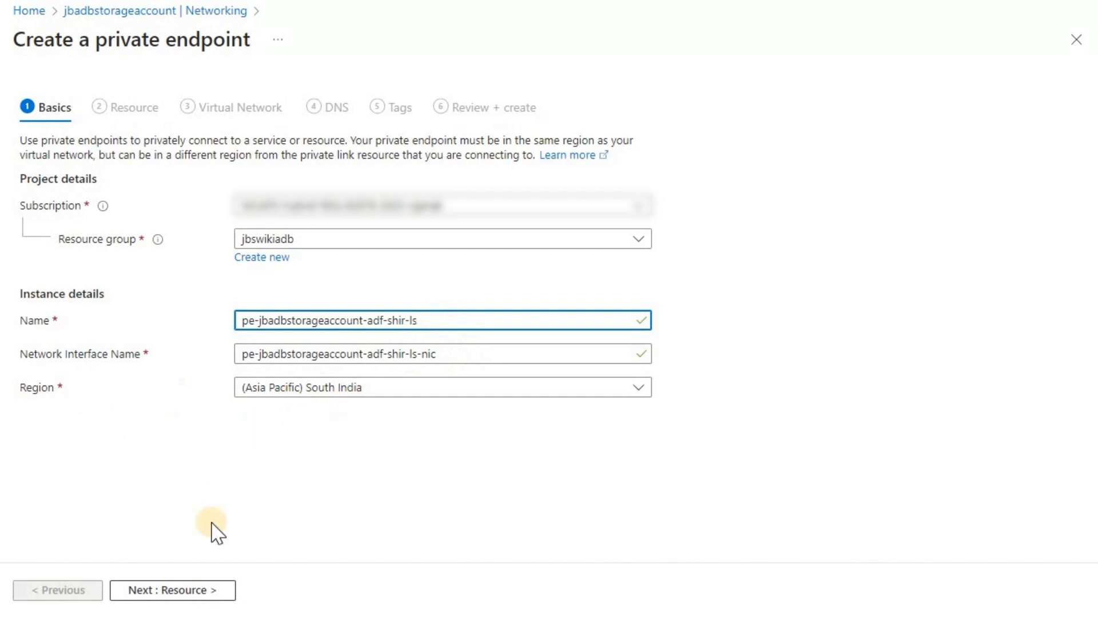
pyautogui.click(189, 591)
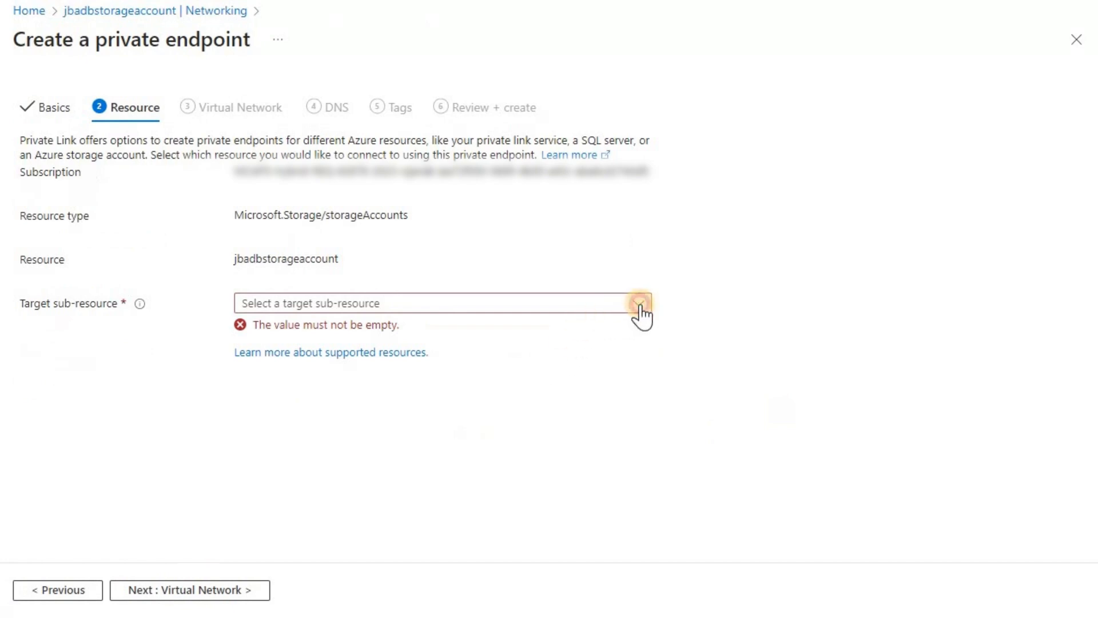
# Step: Set the private endpoint's target sub-resource to dfs and proceed to its virtual network settings
pyautogui.click(639, 304)
pyautogui.click(441, 472)
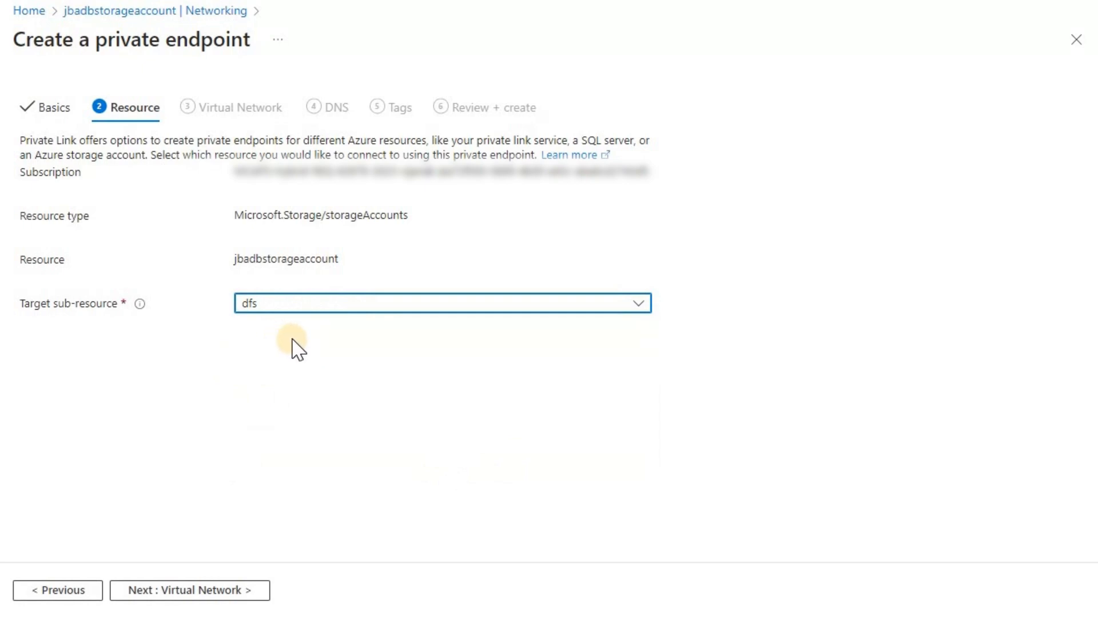
pyautogui.click(220, 594)
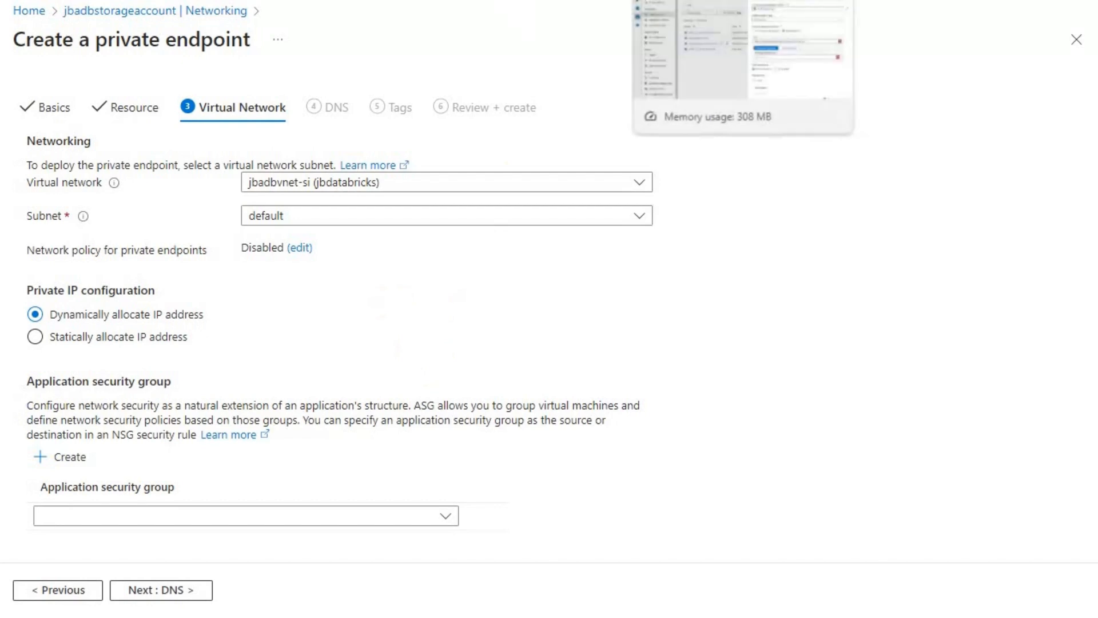
# Step: Switch to Data Factory Studio for jbswikiadb-si and examine the nodes of the SHIR-Onpremise integration runtime
pyautogui.click(669, 1)
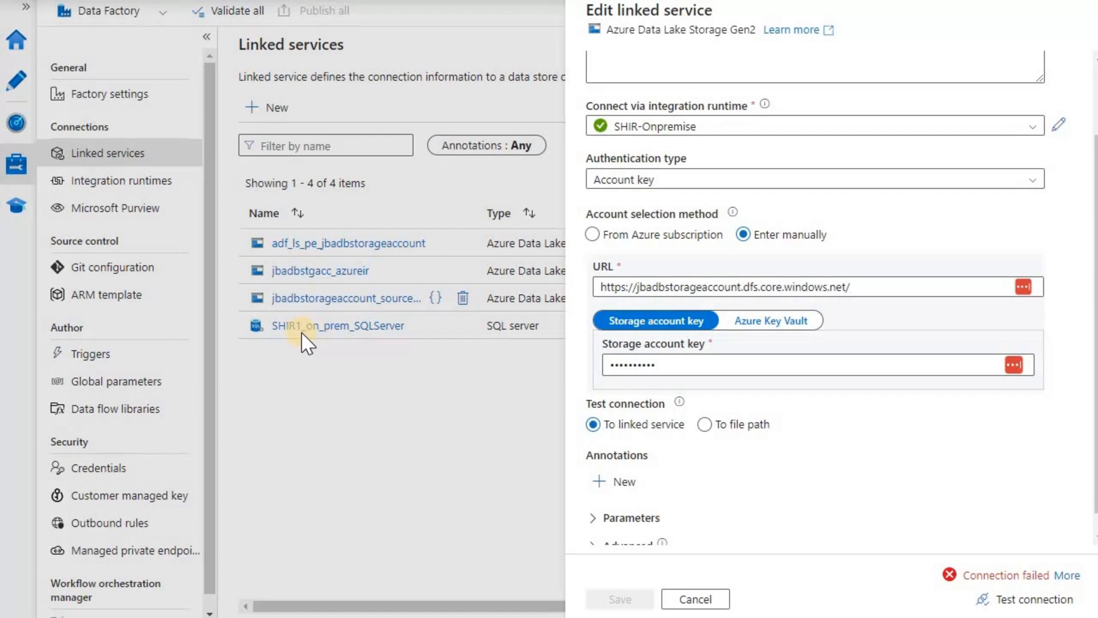
pyautogui.scroll(3, 895, 171)
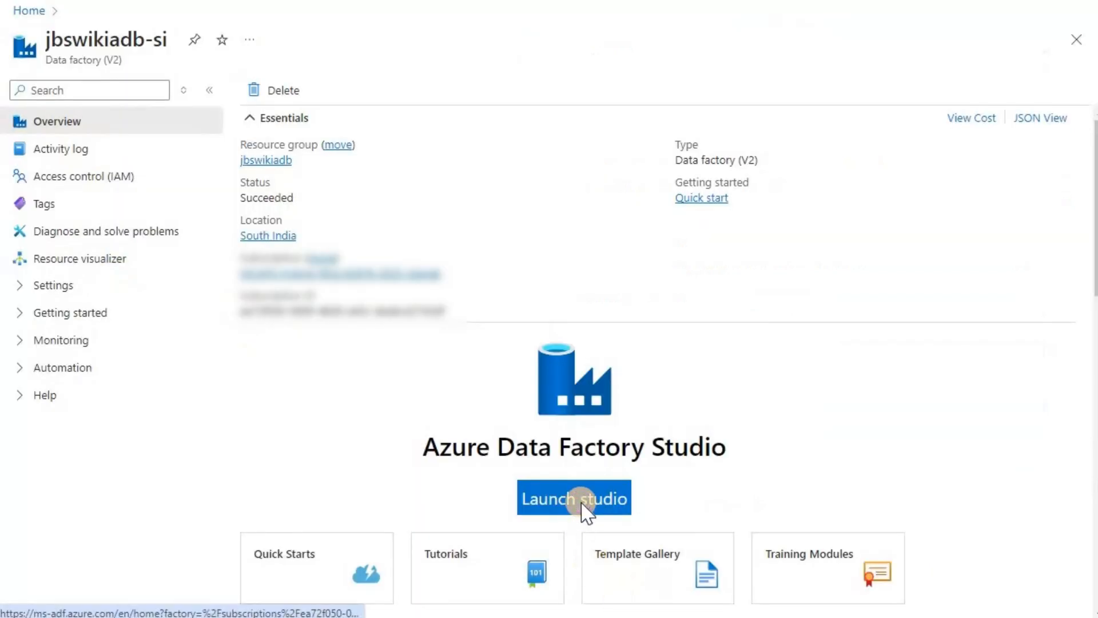
pyautogui.click(582, 503)
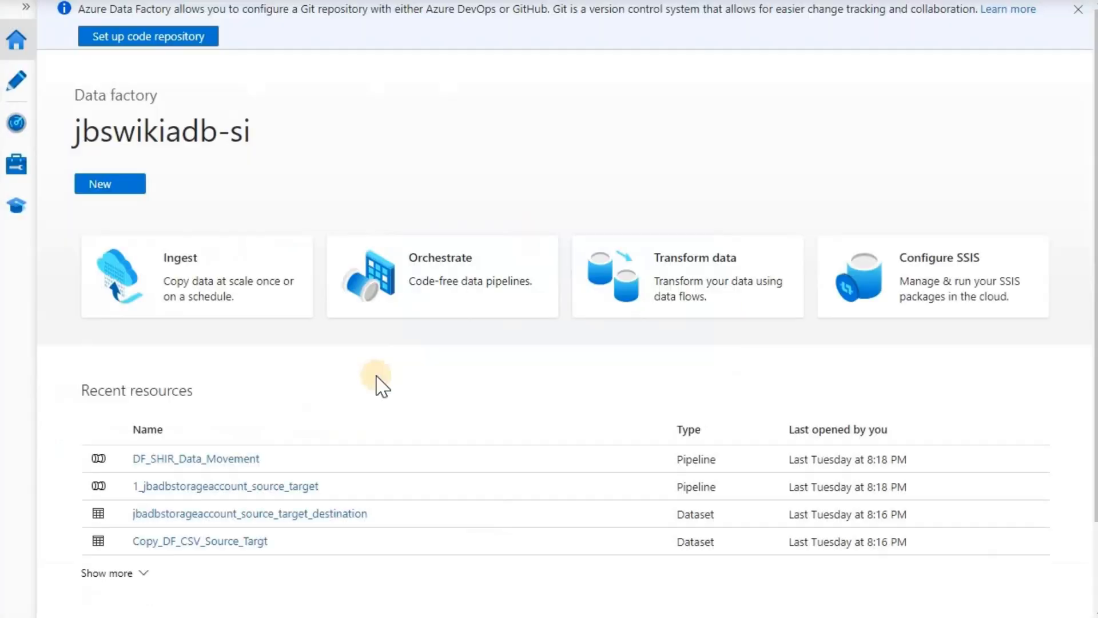
pyautogui.click(17, 169)
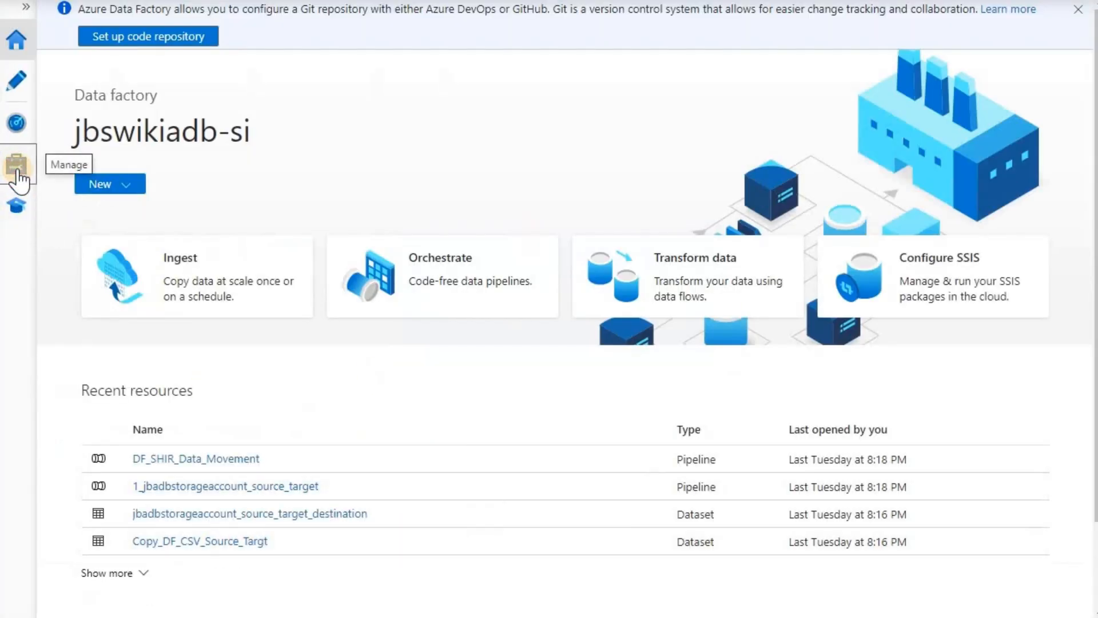
pyautogui.click(131, 187)
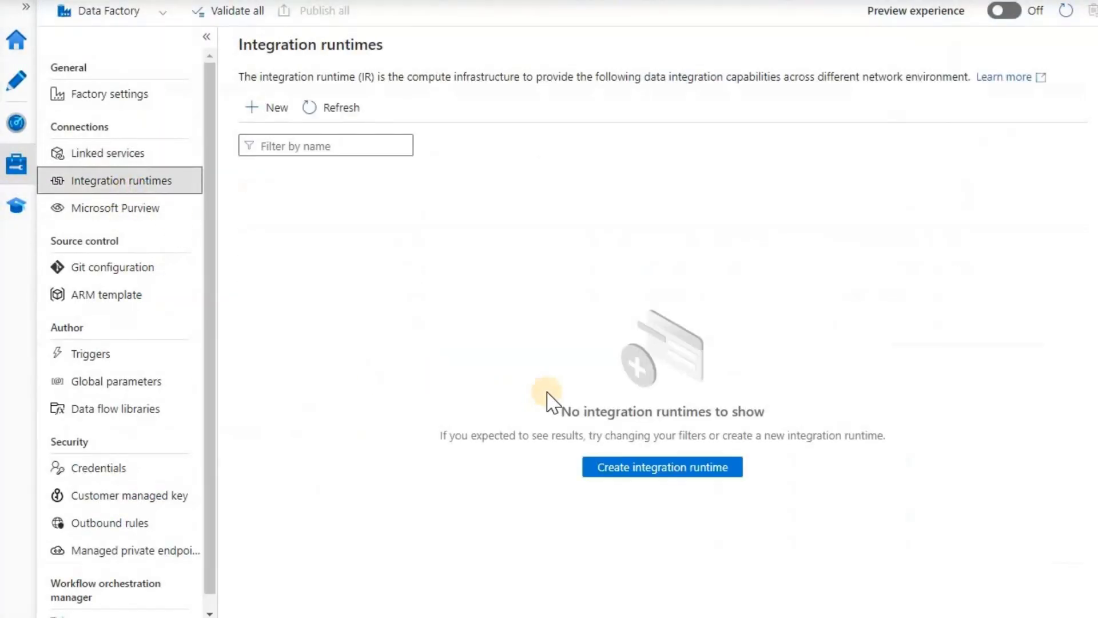
pyautogui.click(326, 338)
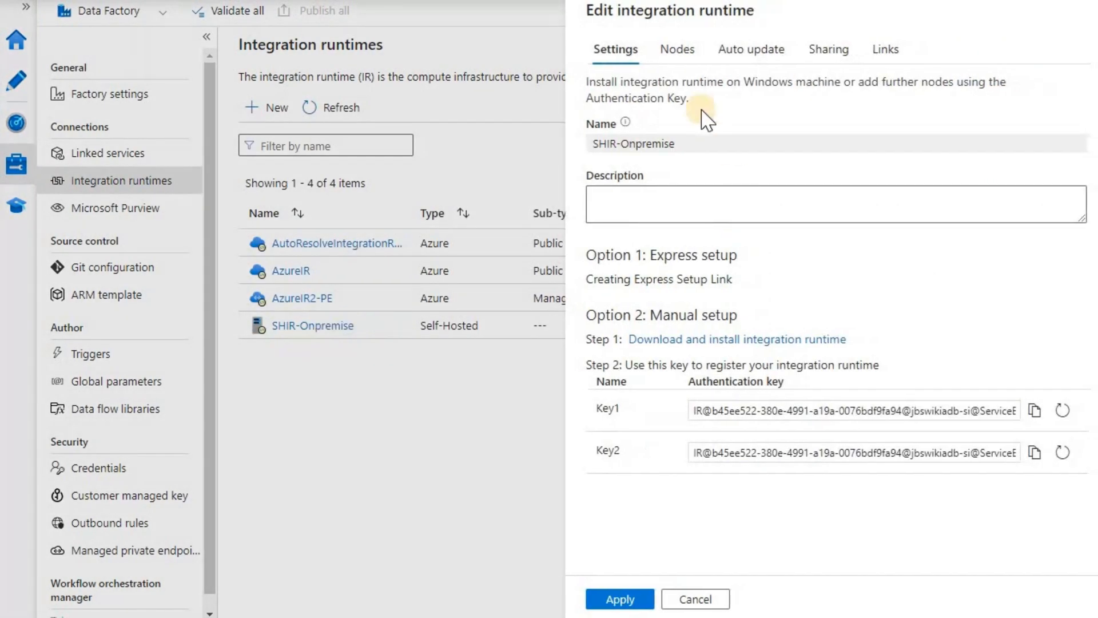
pyautogui.click(676, 53)
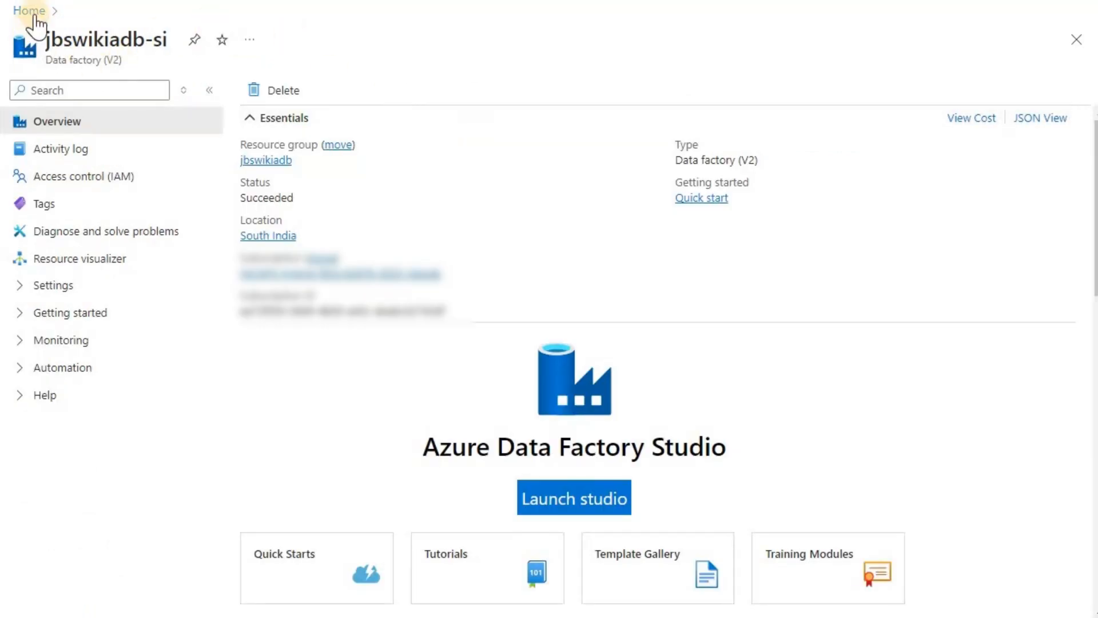
# Step: Open the SHIR1 virtual machine in the Azure portal and check its virtual network and subnet
pyautogui.click(30, 11)
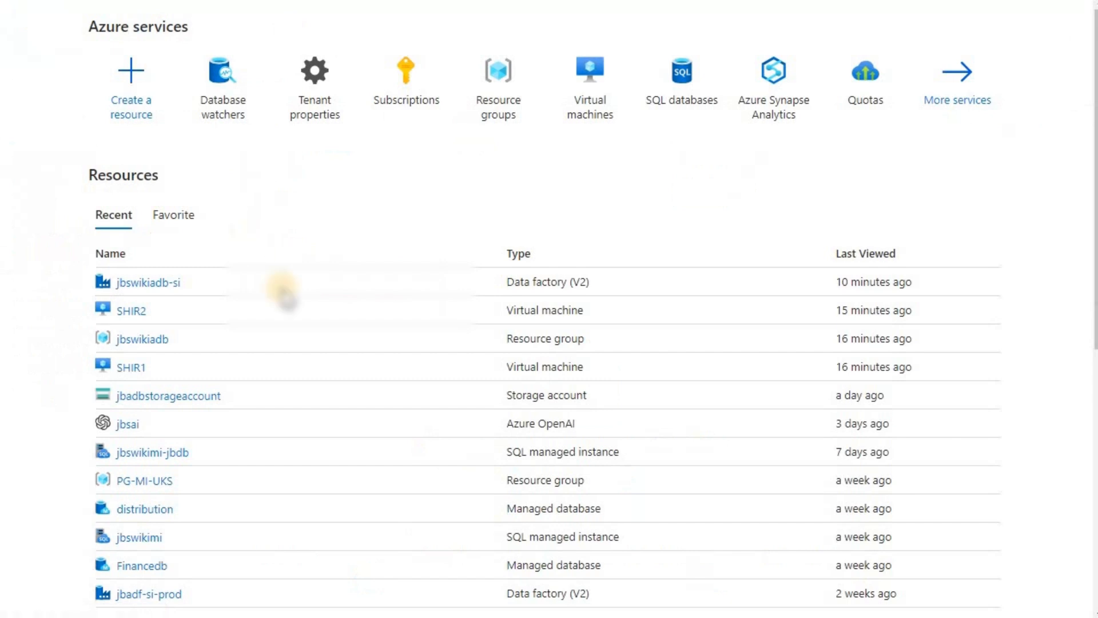
pyautogui.moveTo(131, 380)
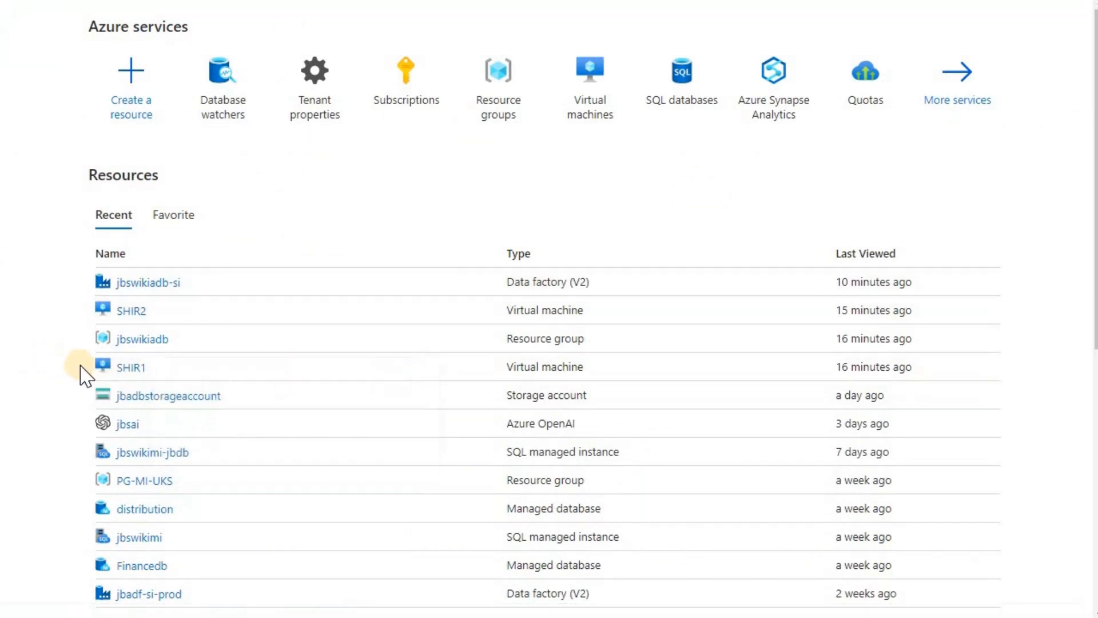
pyautogui.click(127, 369)
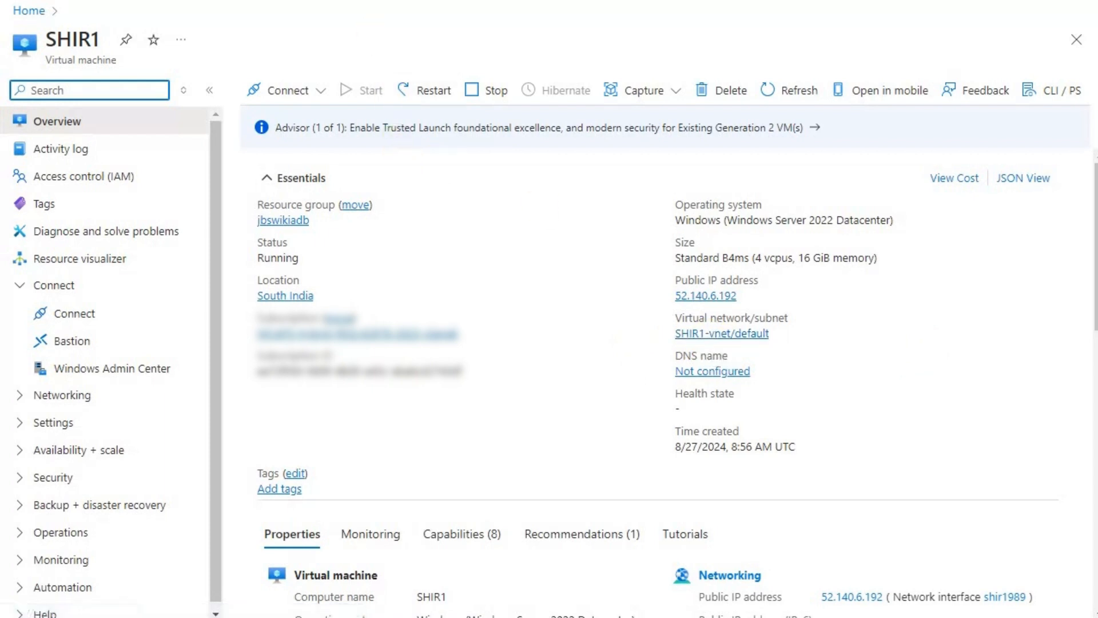
# Step: Return to the private endpoint, set its virtual network to SHIR1-vnet (jbswikiadb), and accept the default subnet and private DNS integration
pyautogui.click(257, 1)
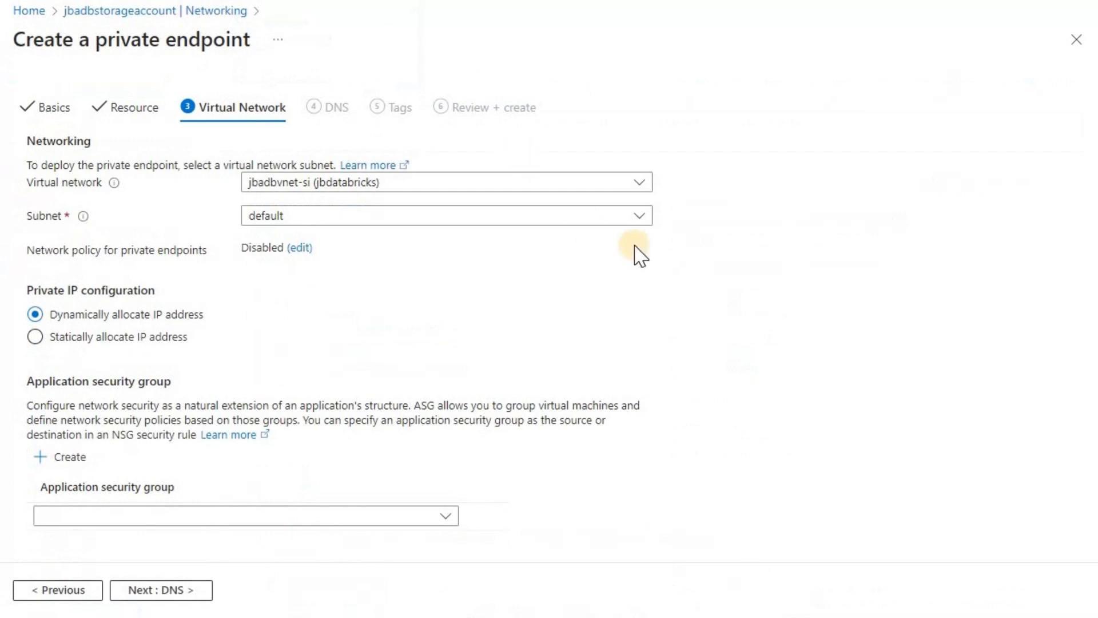
pyautogui.click(638, 188)
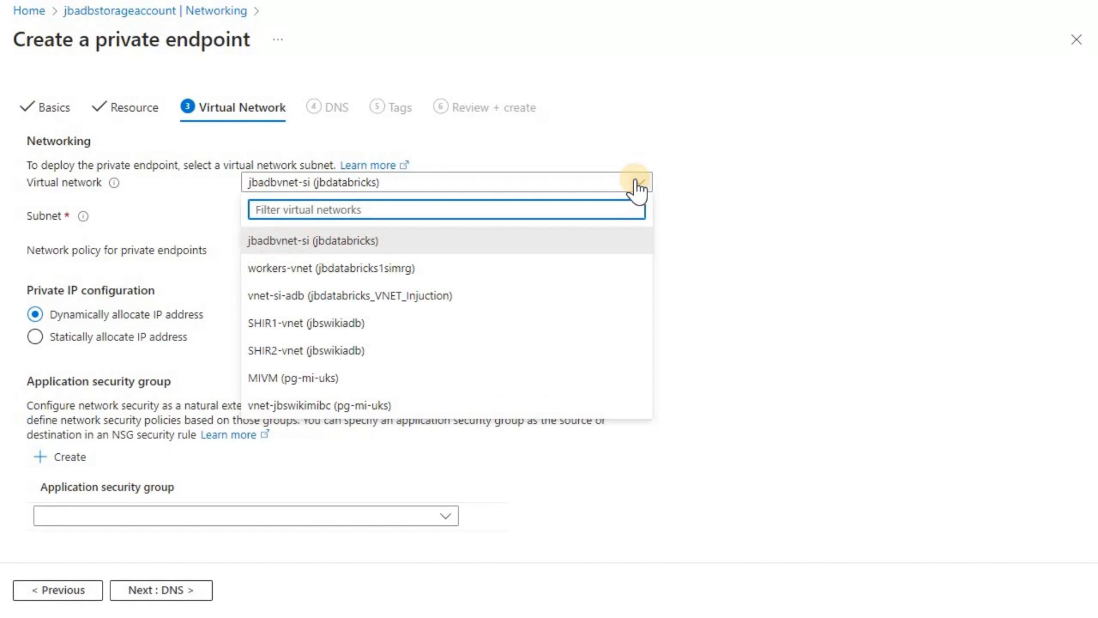
pyautogui.write('shir')
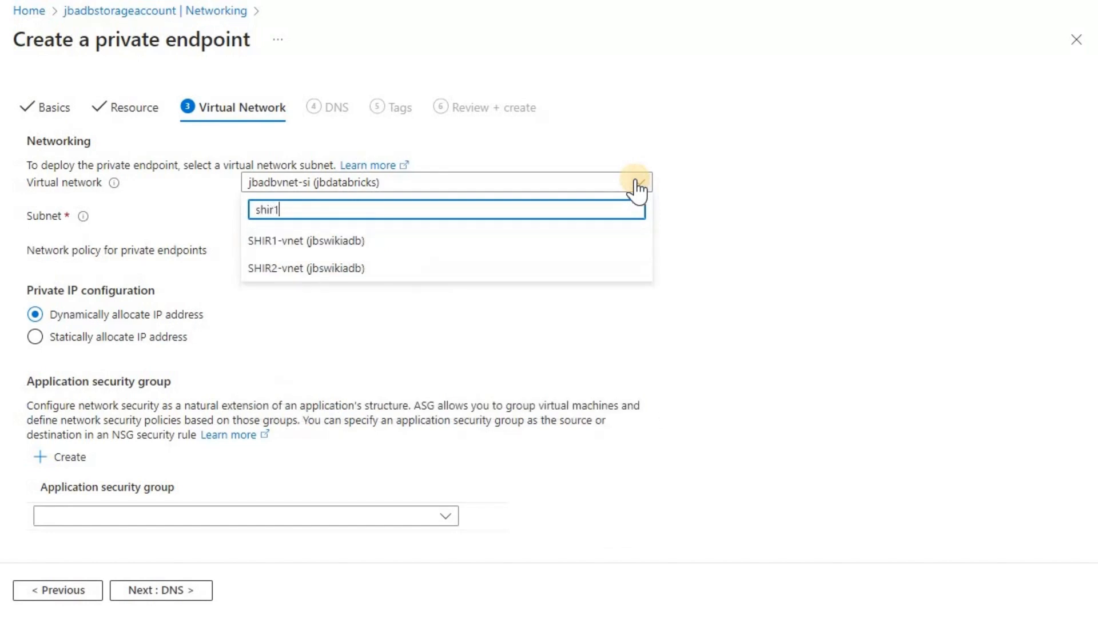
pyautogui.write('1')
pyautogui.click(314, 243)
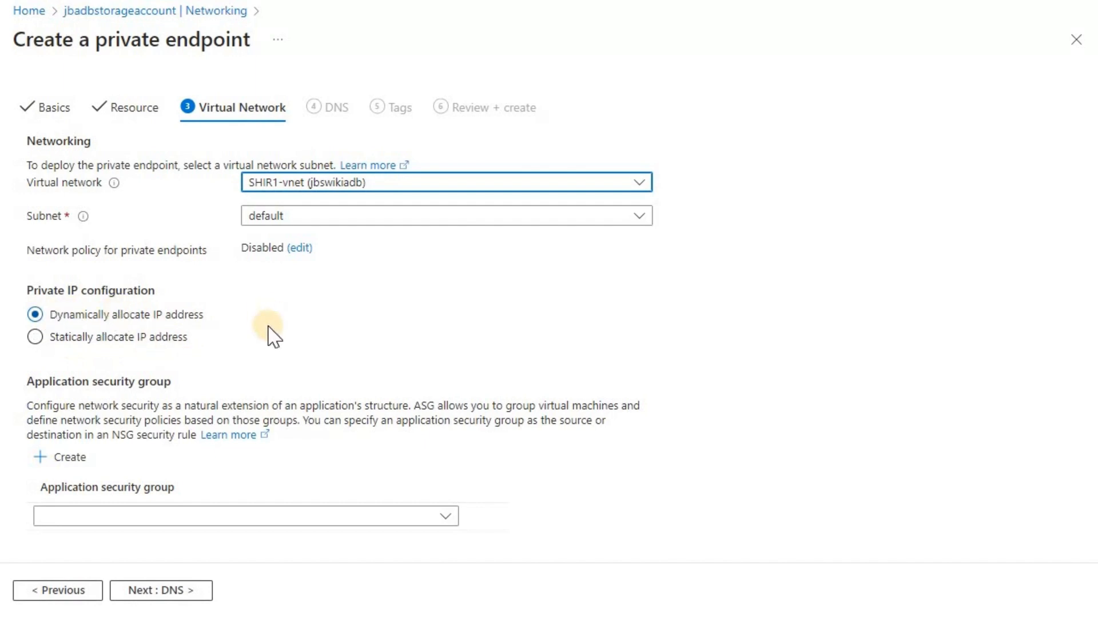
pyautogui.click(180, 589)
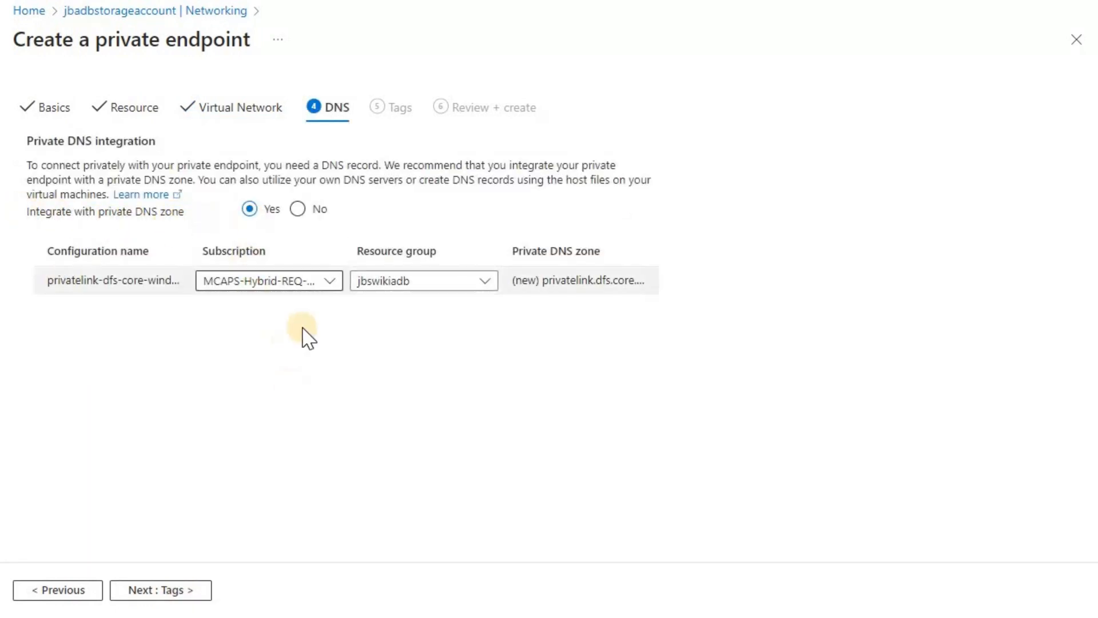
pyautogui.click(181, 595)
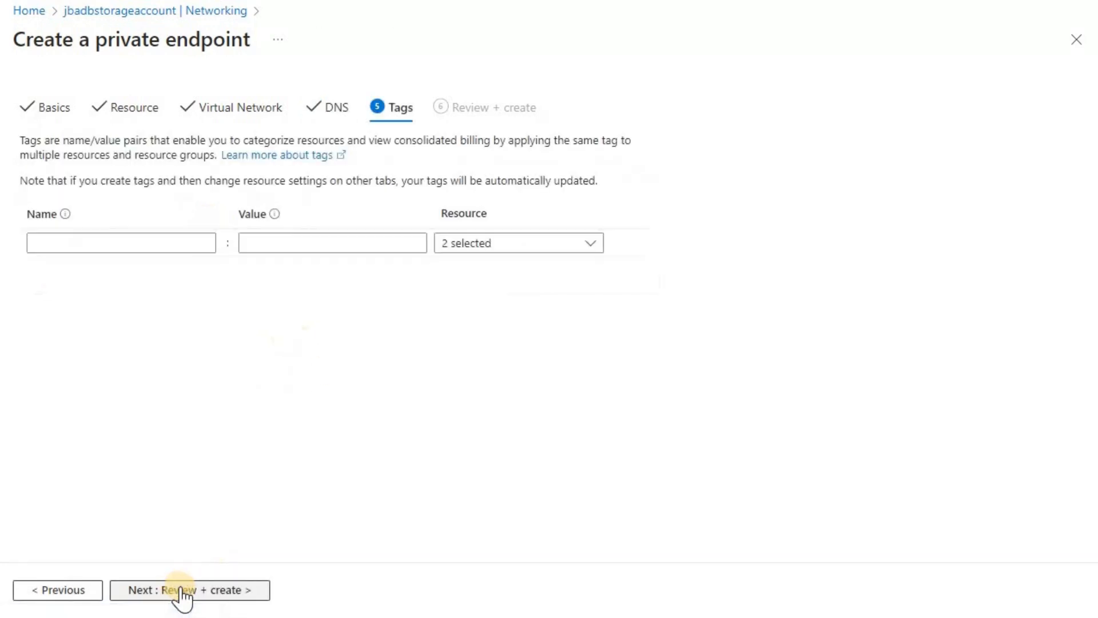
# Step: Review and create the private endpoint pe-jbadbstorageaccount-adf-shir-ls, and open the deployed resource
pyautogui.click(185, 595)
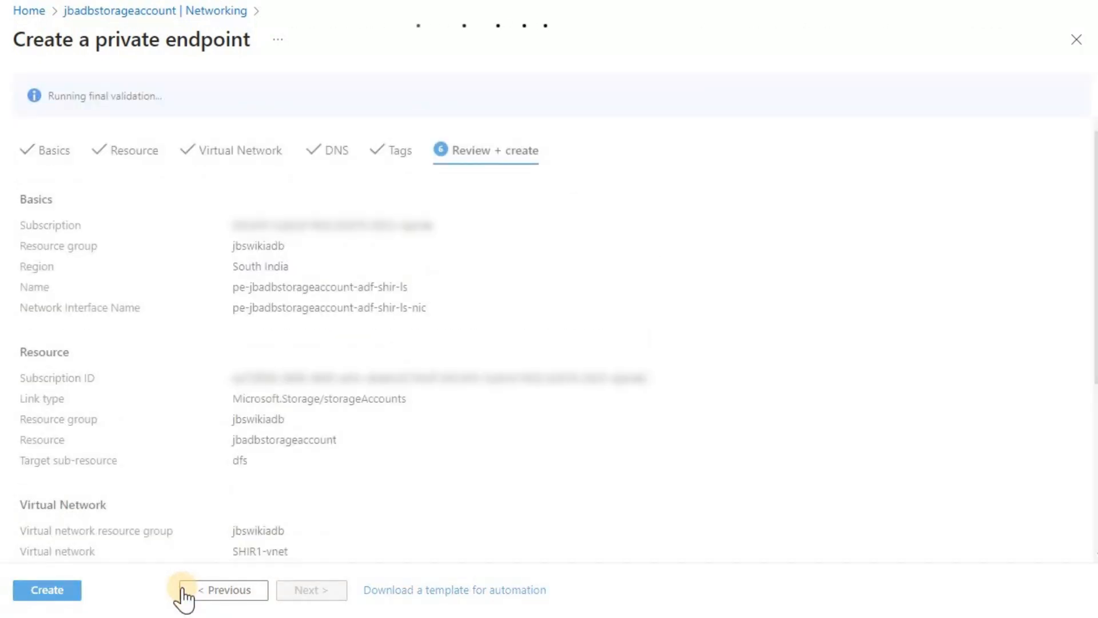
pyautogui.click(58, 597)
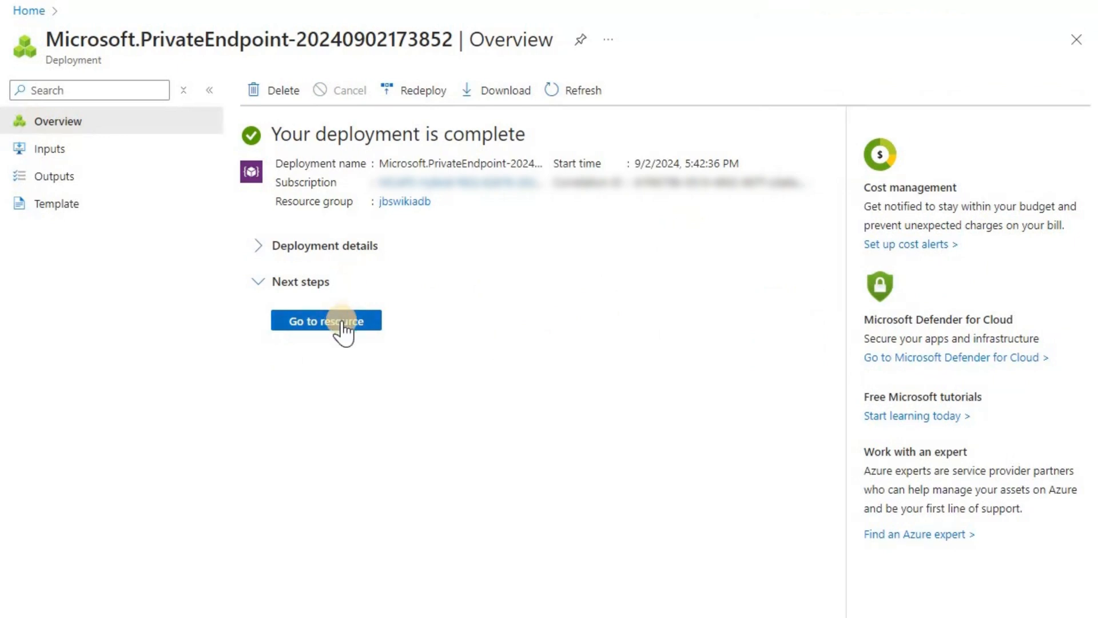
pyautogui.click(344, 324)
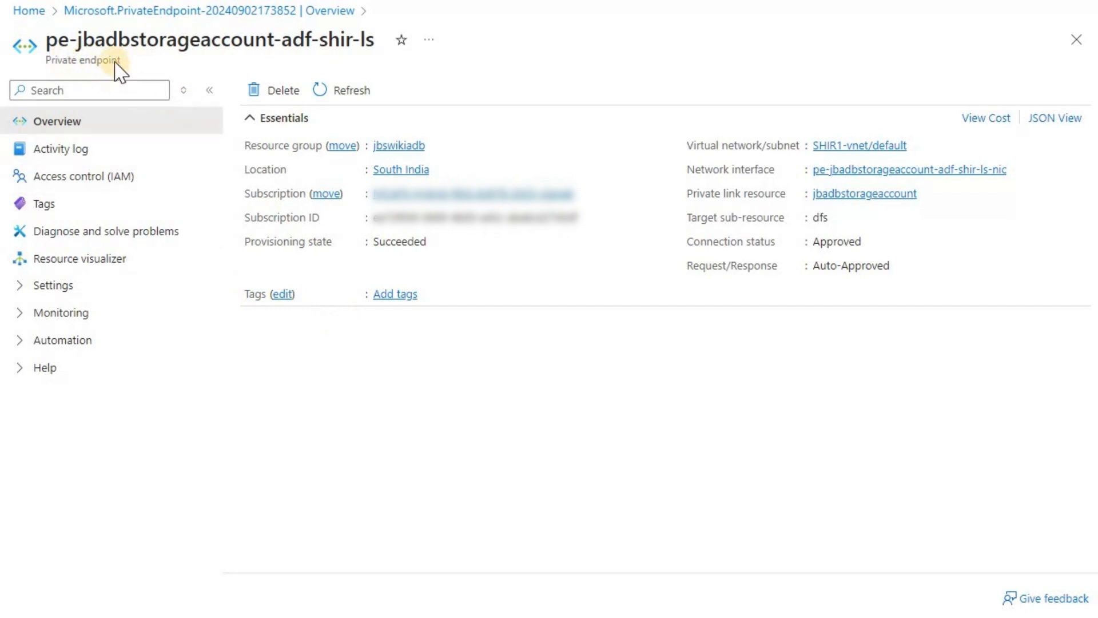
# Step: Open jbadbstorageaccount's private endpoint connections and widen the connection name column to check their approval states
pyautogui.click(27, 11)
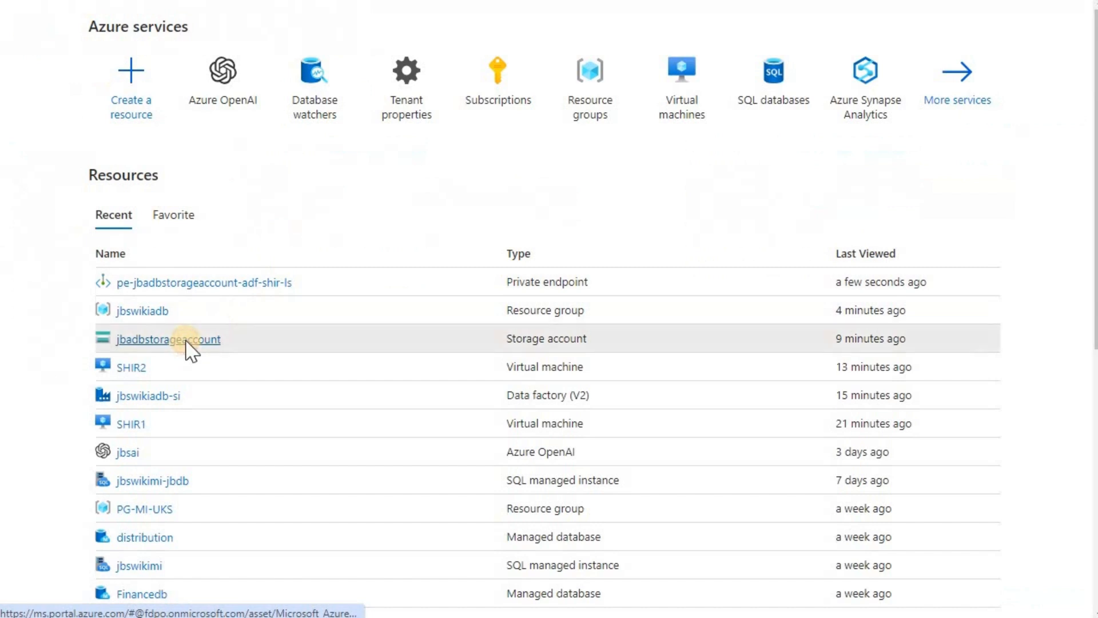
pyautogui.click(186, 350)
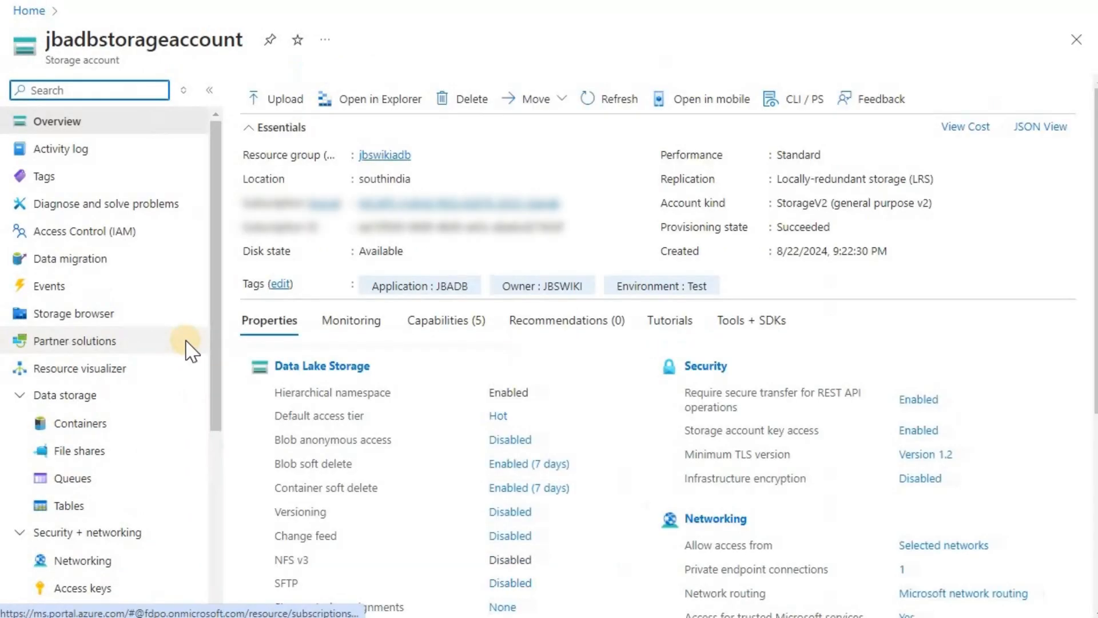
pyautogui.click(113, 563)
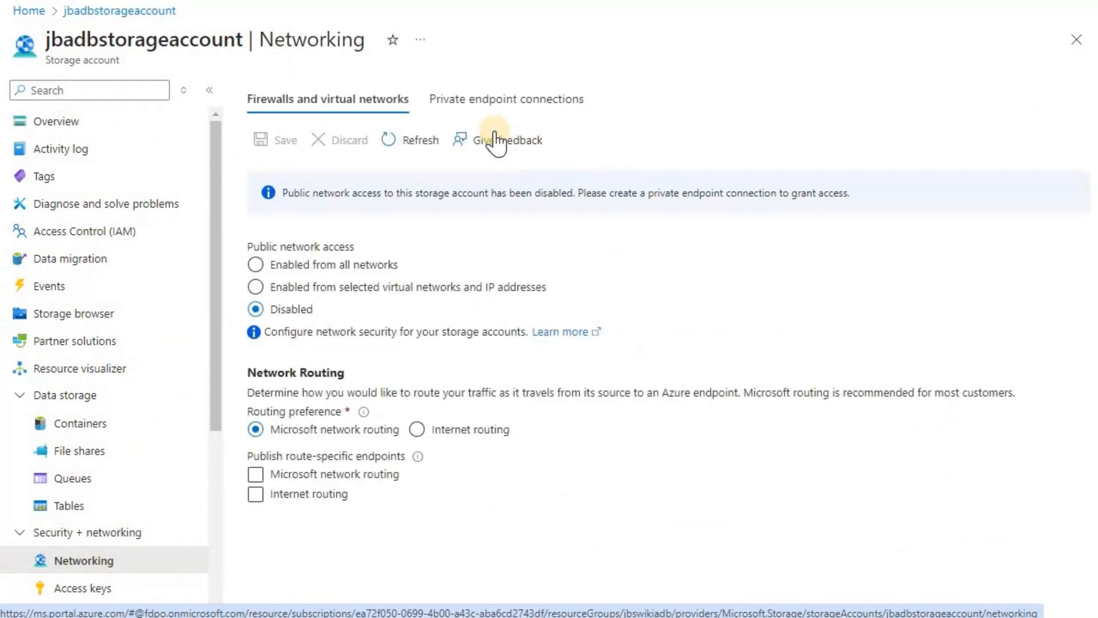
pyautogui.click(497, 111)
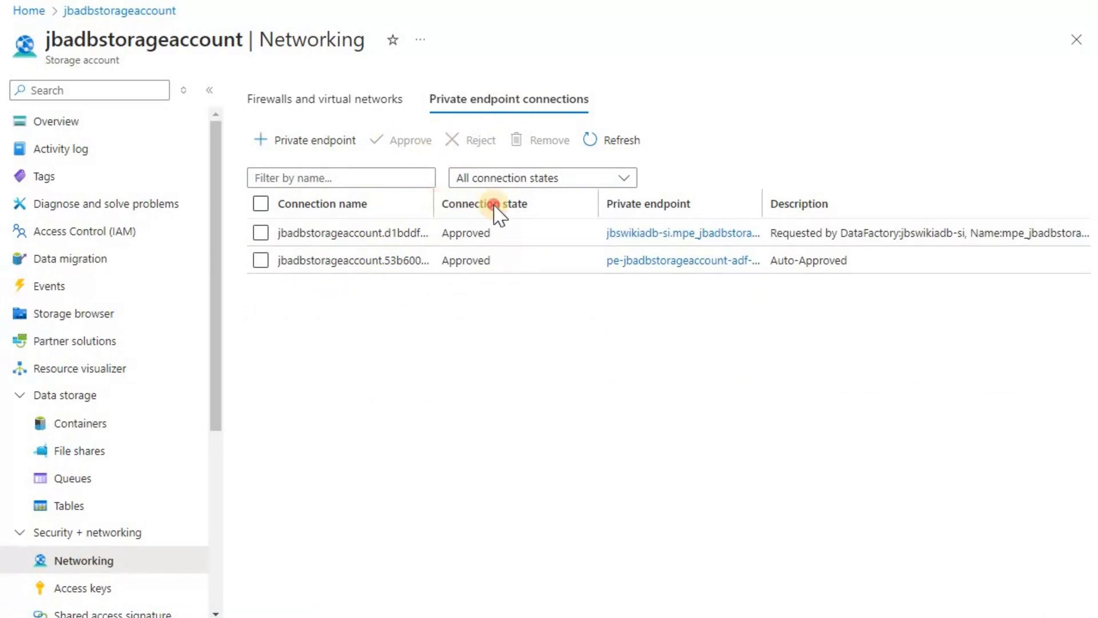
pyautogui.moveTo(435, 212); pyautogui.dragTo(489, 221)
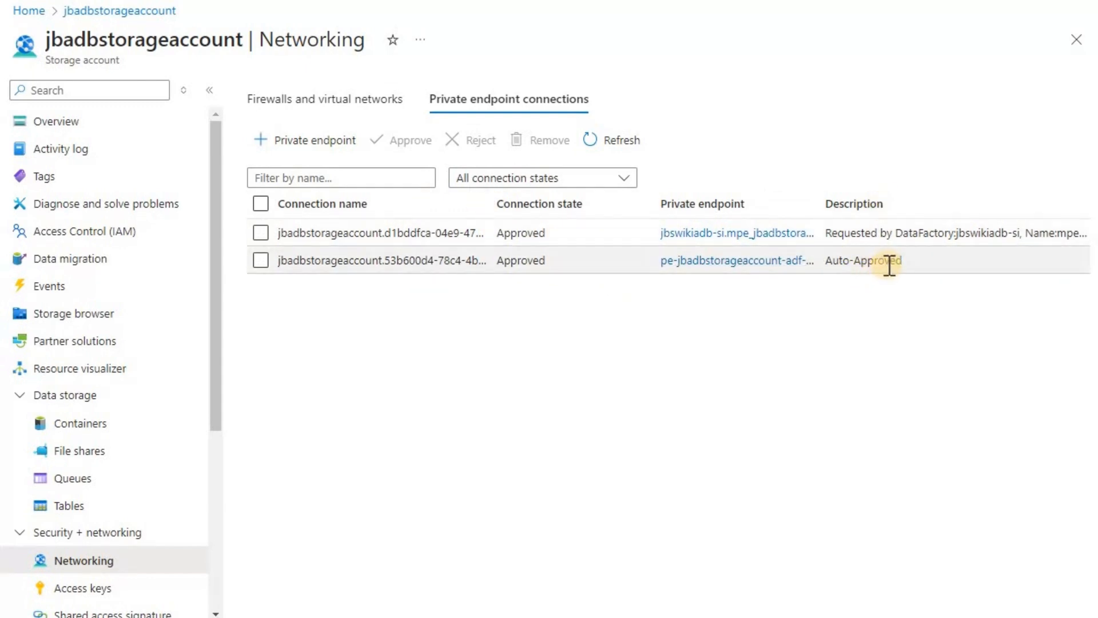
# Step: Inspect the private endpoints behind both storage account connections, including pe-jbadbstorageaccount-adf-shir-ls, and return to the portal home page
pyautogui.click(708, 234)
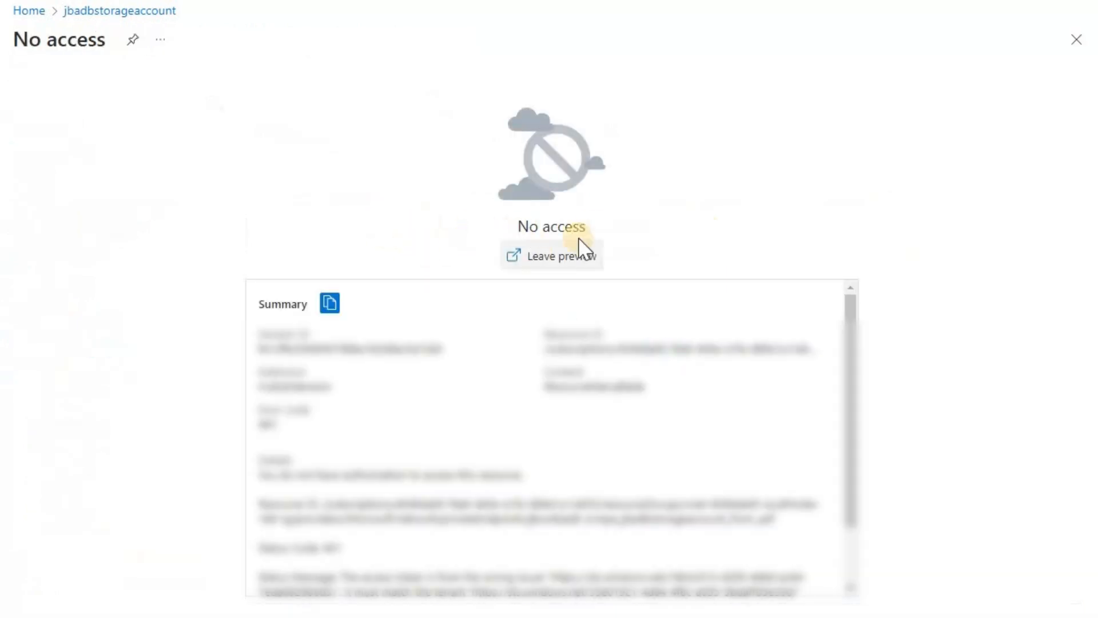
pyautogui.click(106, 13)
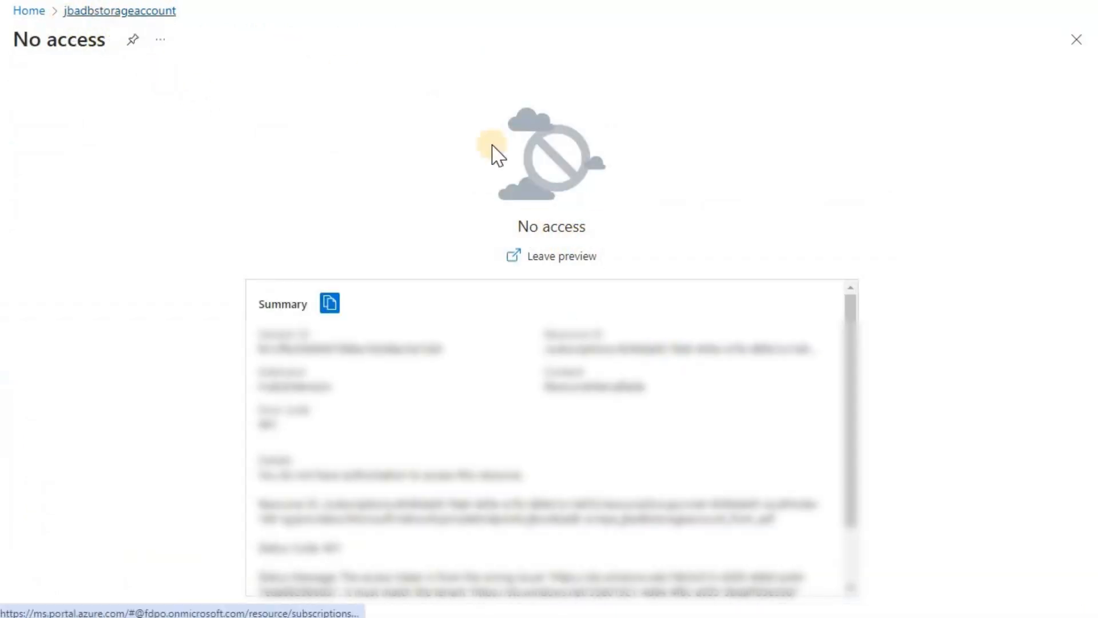
pyautogui.click(711, 262)
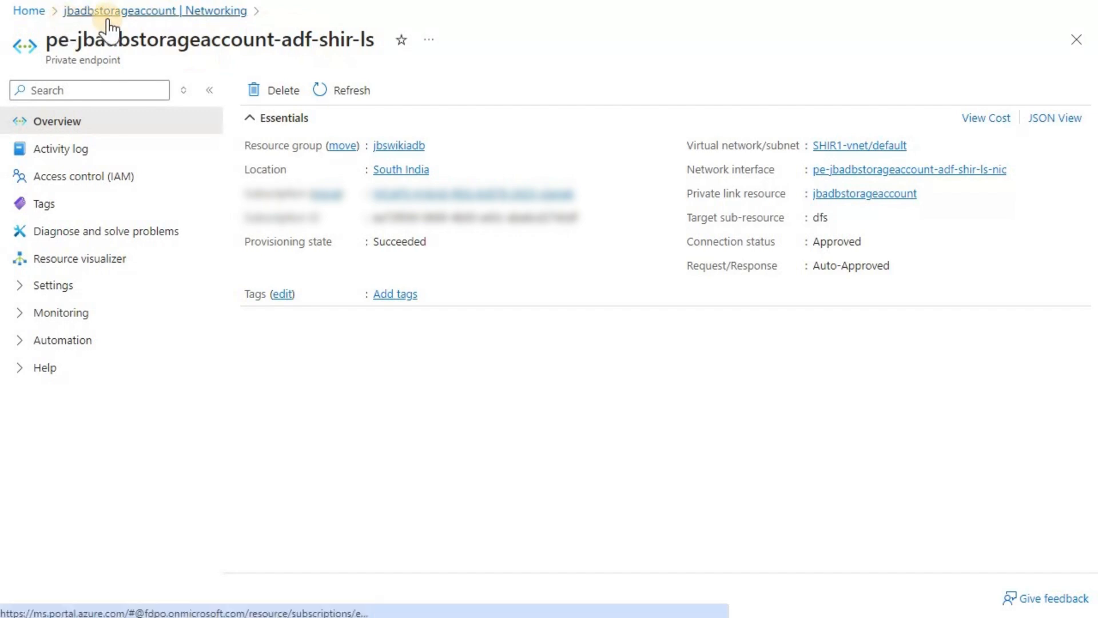
pyautogui.click(30, 12)
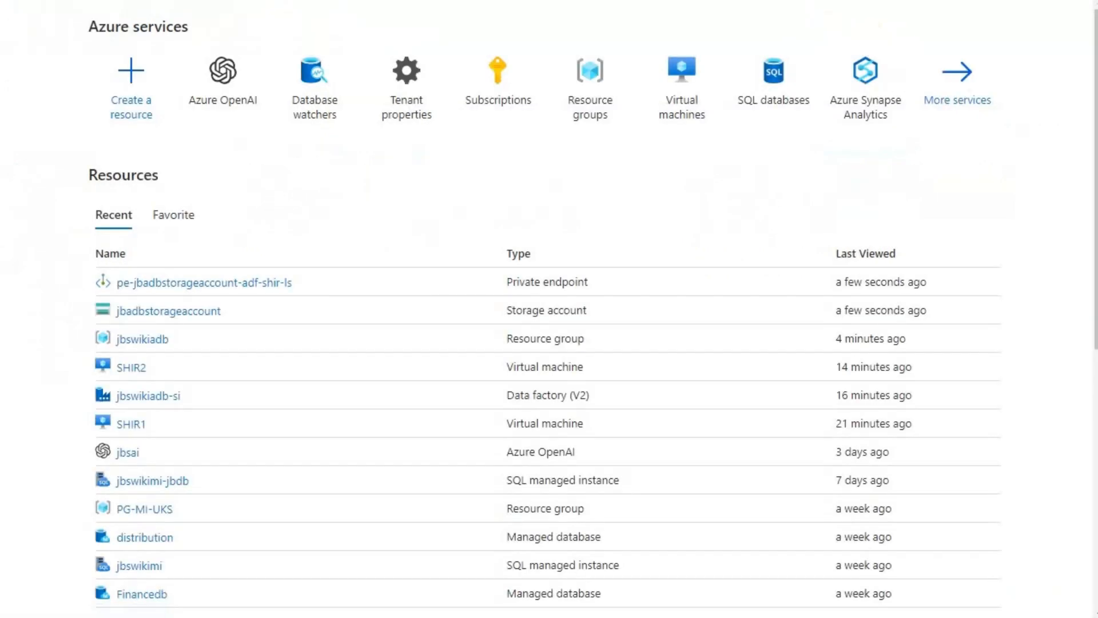
# Step: Switch to Data Factory Studio and test the connection of the jbadbstorageaccount_source_target linked service through SHIR-Onpremise
pyautogui.click(595, 1)
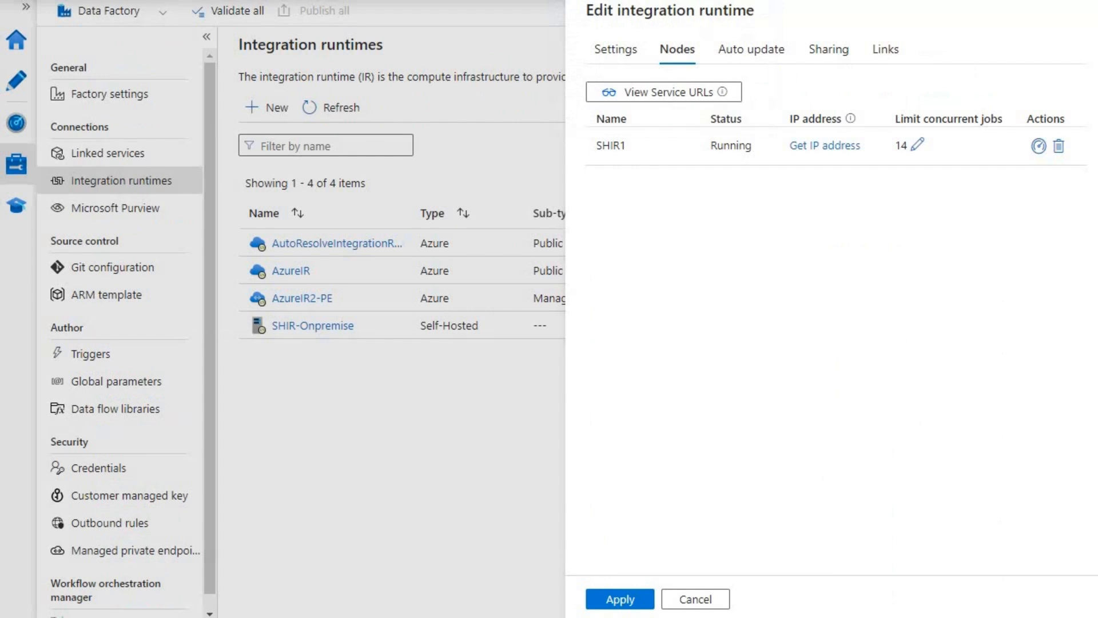
pyautogui.click(738, 2)
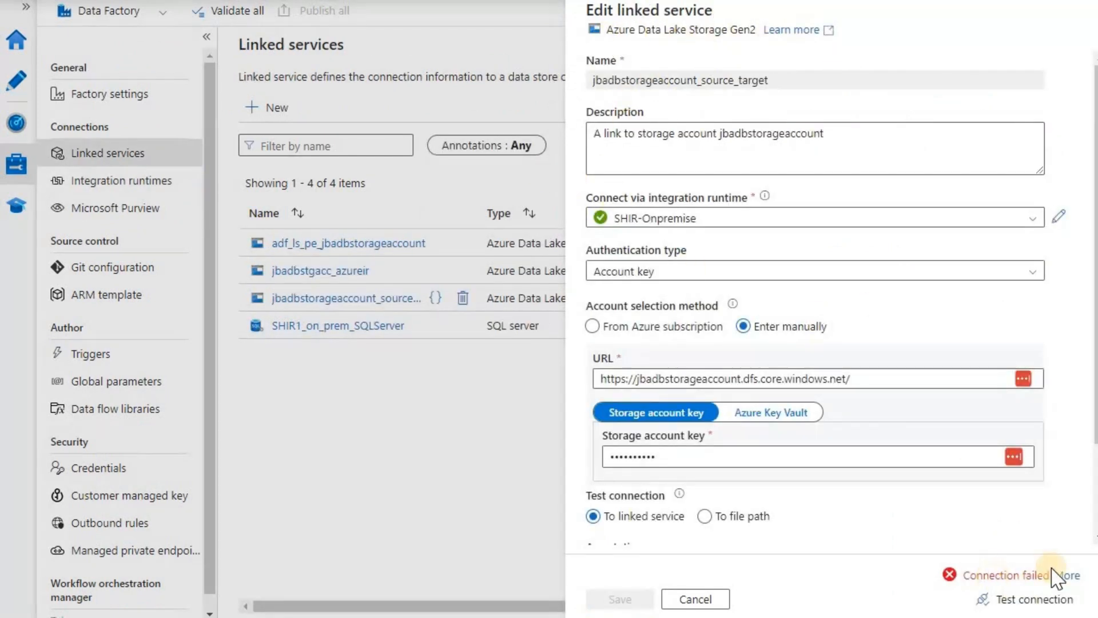
pyautogui.click(1030, 602)
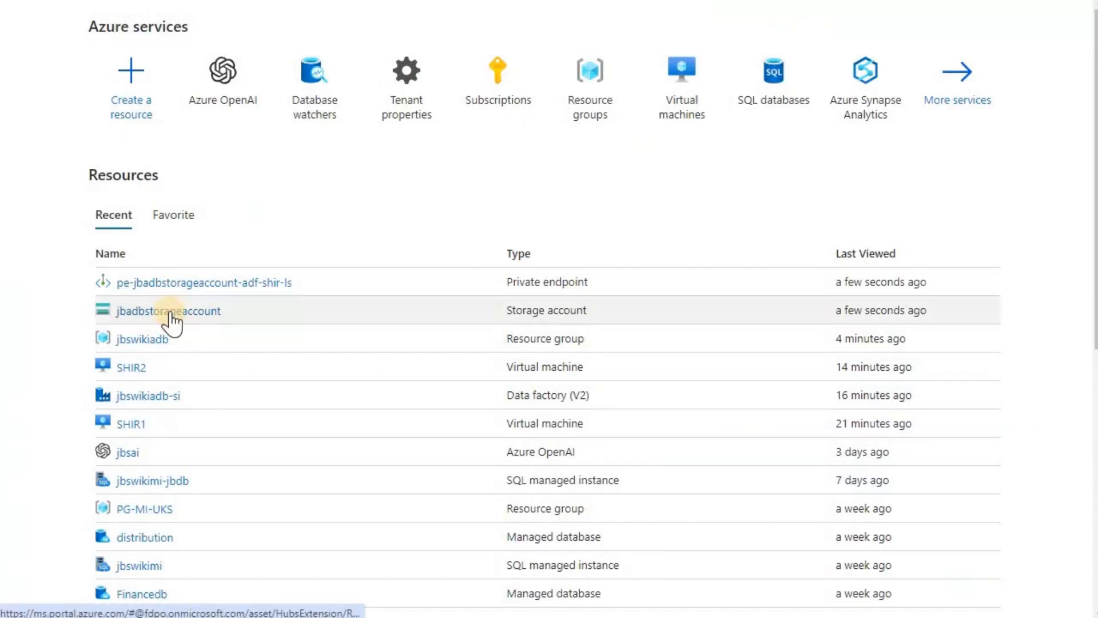
# Step: Return to the Azure portal and open the networking settings of jbadbstorageaccount
pyautogui.click(178, 315)
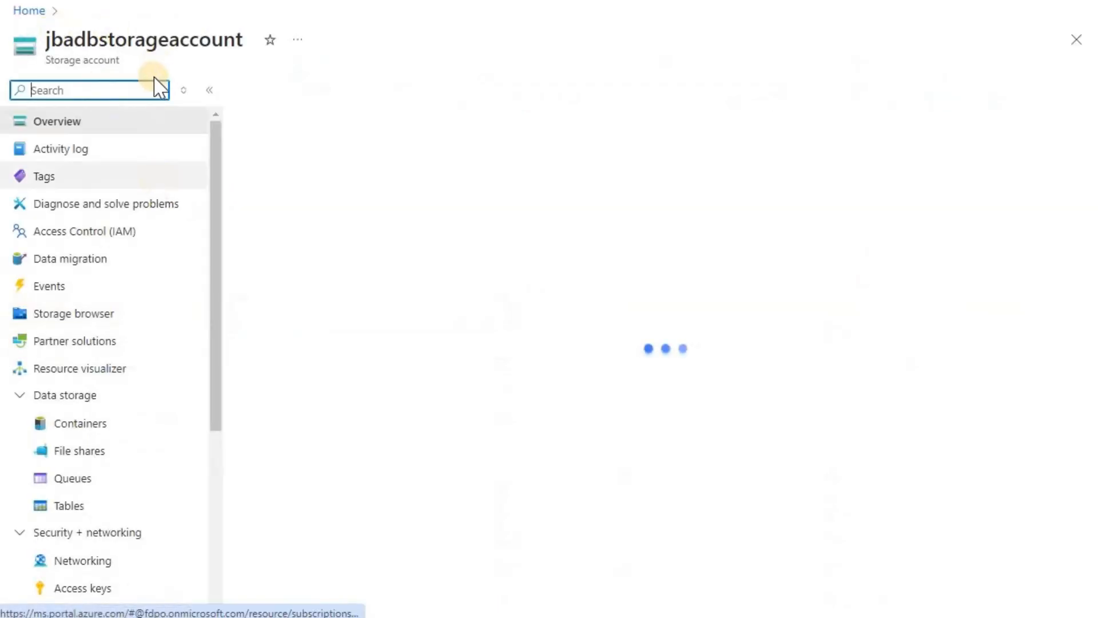
pyautogui.click(80, 561)
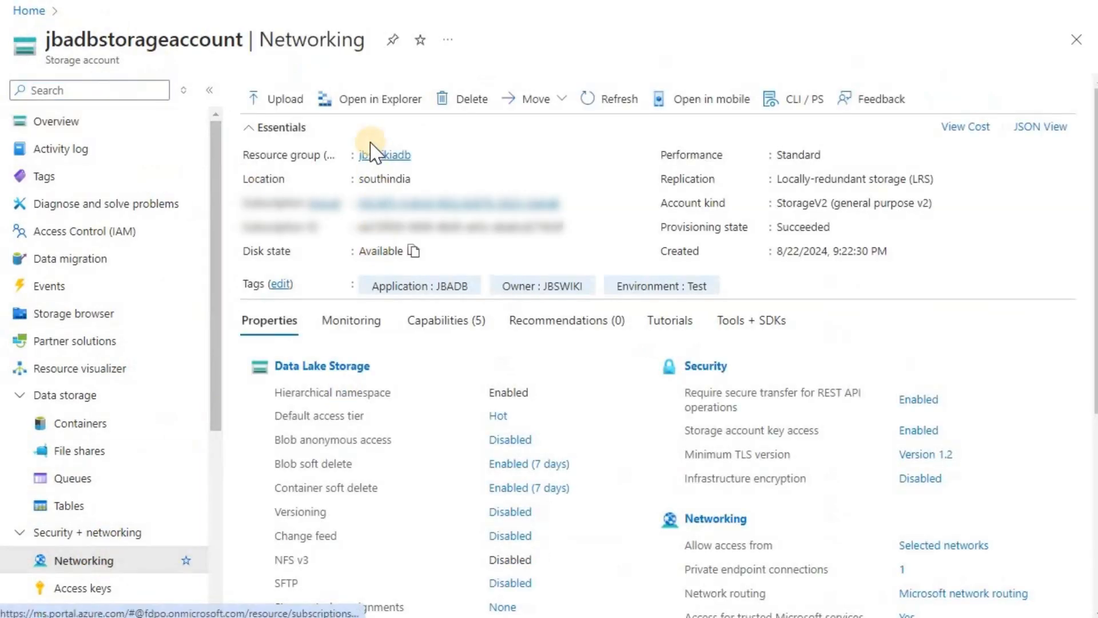